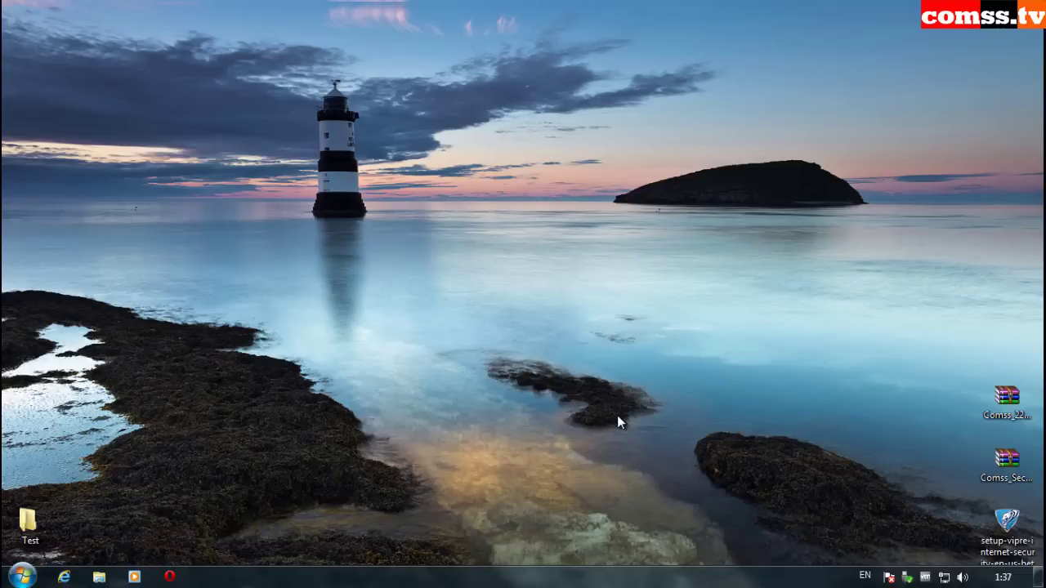
Step: Install VIPRE Internet Security 2013 without a product key, accepting the End User License Agreement and closing the free trial notice
left_click(1005, 527)
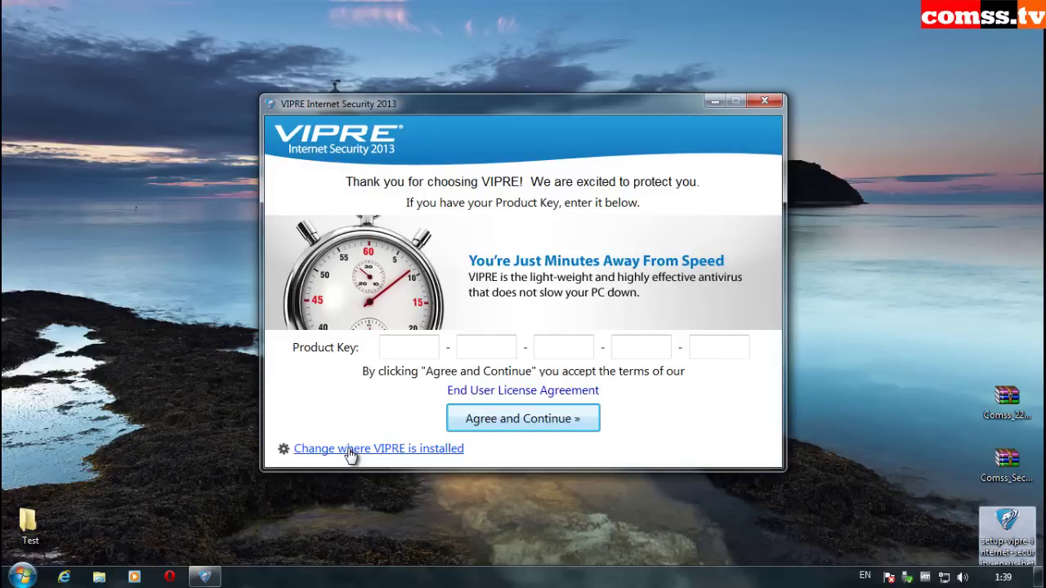
left_click(523, 390)
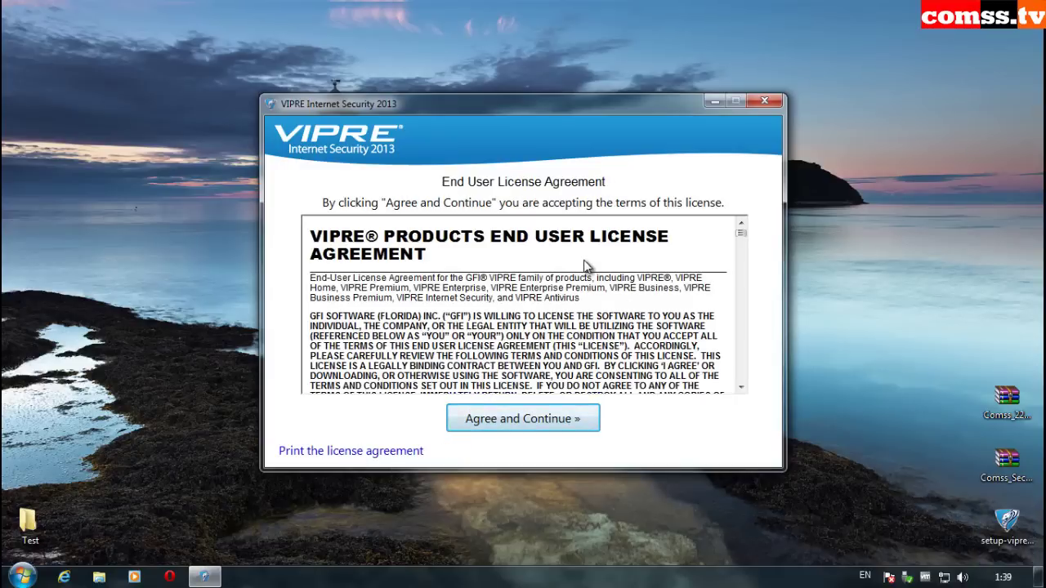
mouse_move(742, 232)
left_mouse_down()
mouse_move(749, 394)
mouse_move(759, 226)
left_mouse_up()
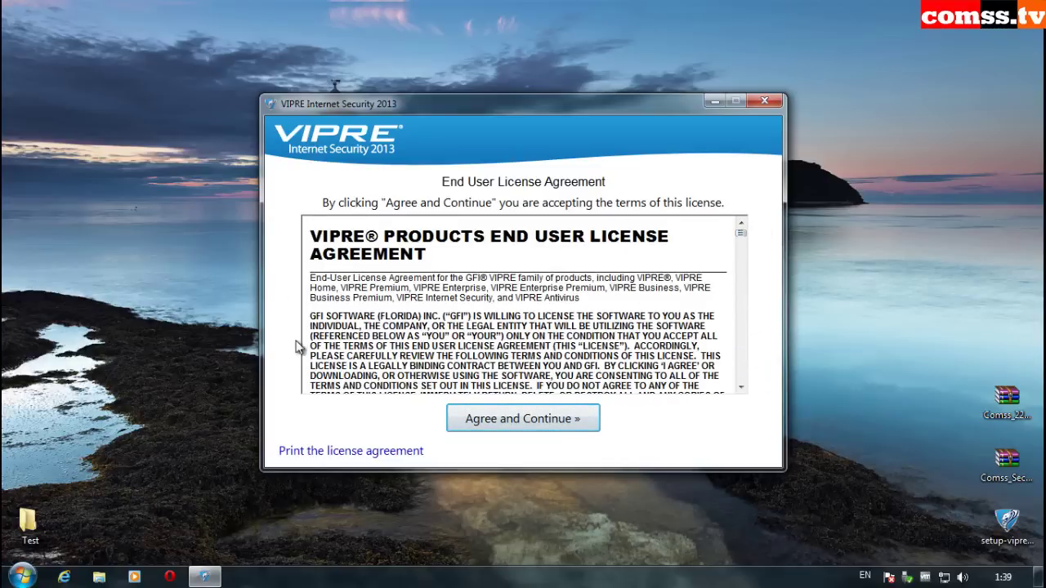
left_click(515, 419)
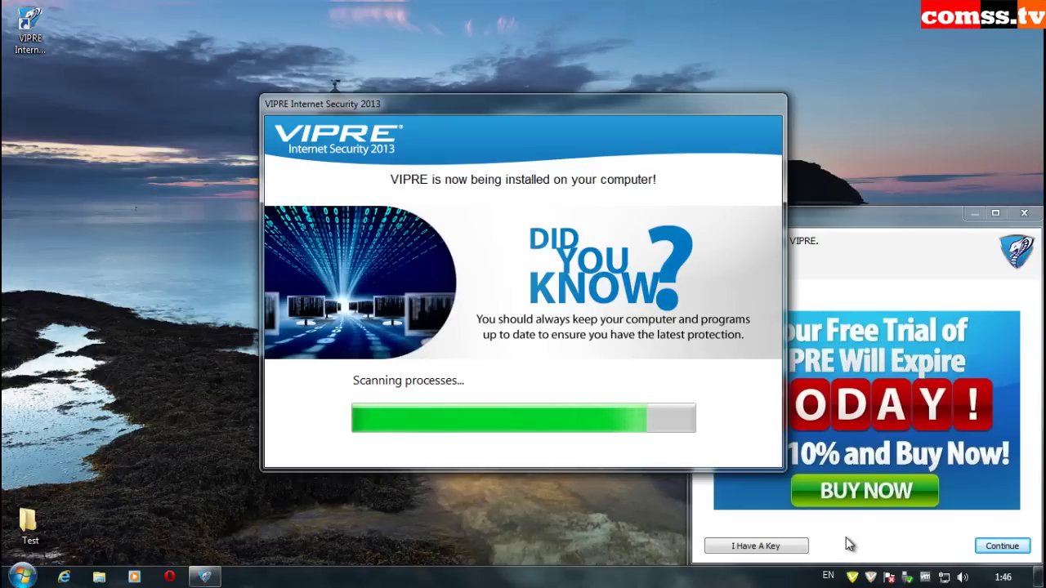
mouse_move(872, 578)
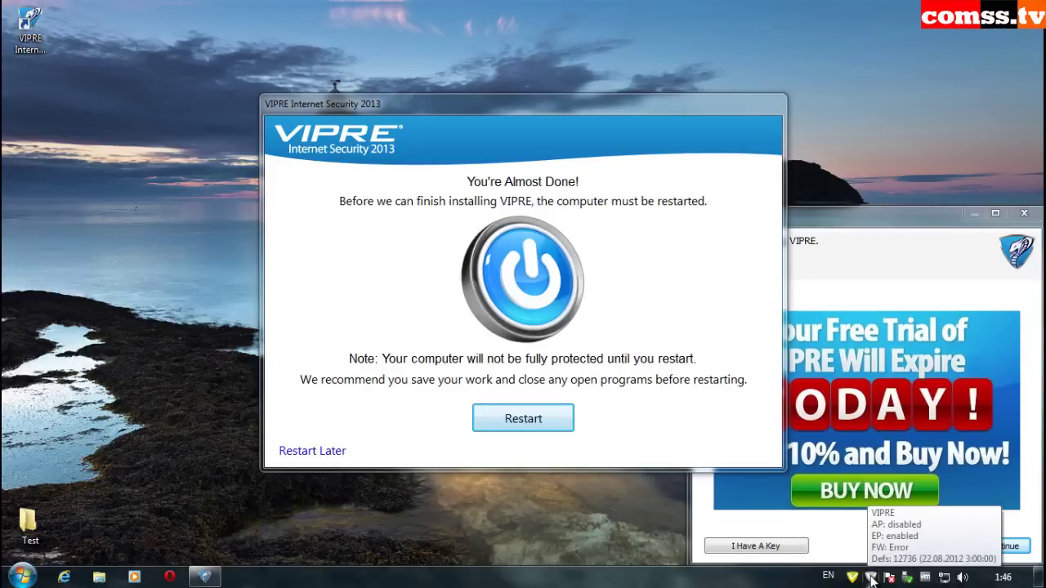
left_click(1024, 212)
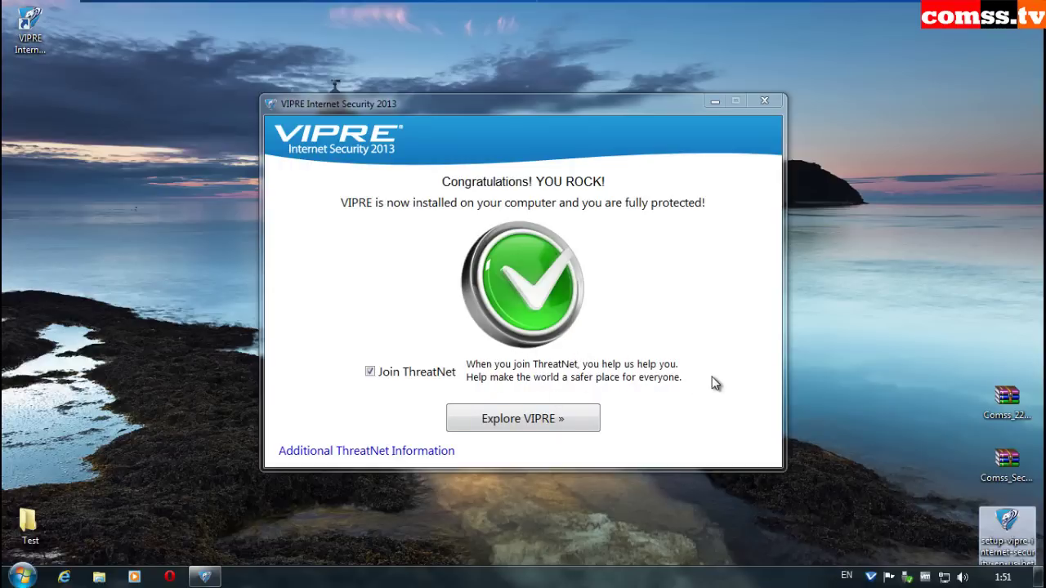
Step: Review the additional ThreatNet information, then finish setup with Join ThreatNet enabled and open VIPRE's main window
left_click(358, 454)
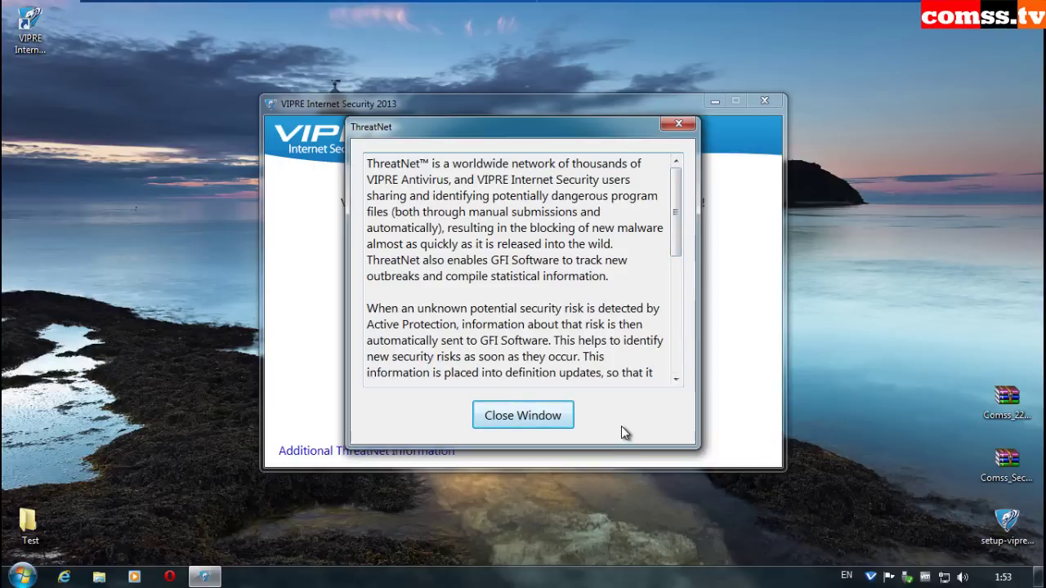
left_click(537, 415)
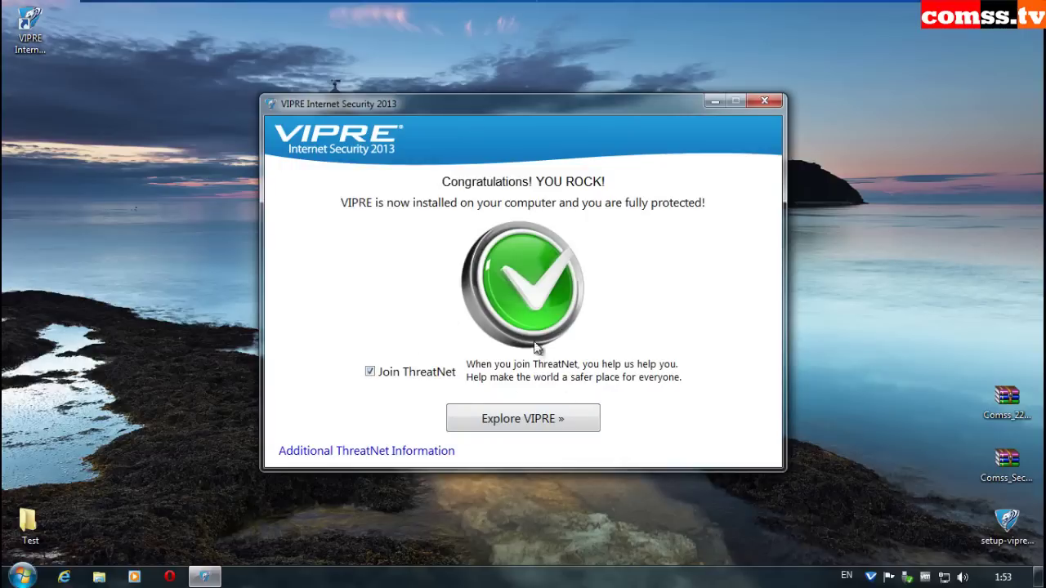
left_click(537, 419)
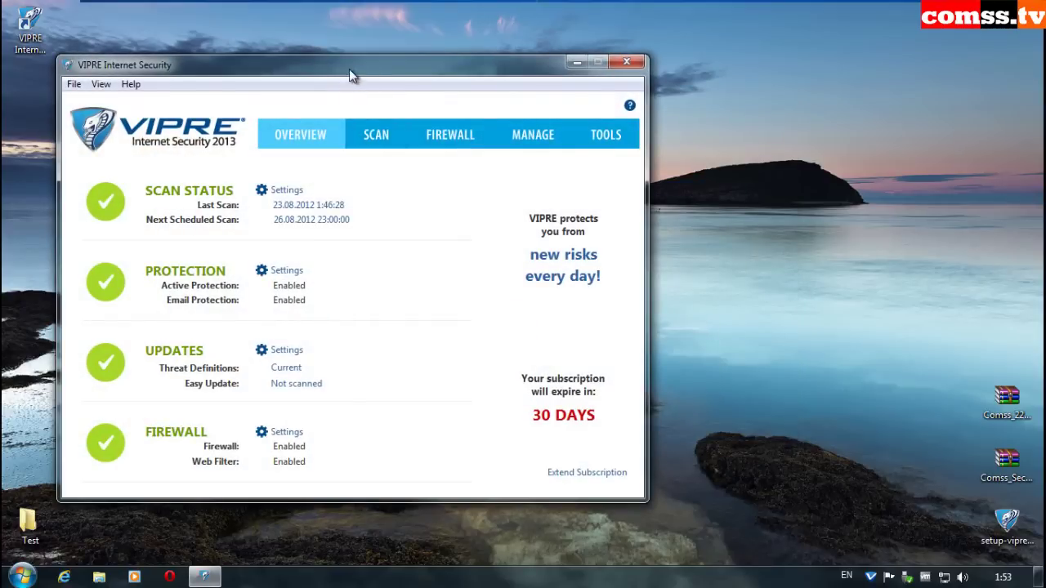
left_click_drag(349, 69, 501, 68)
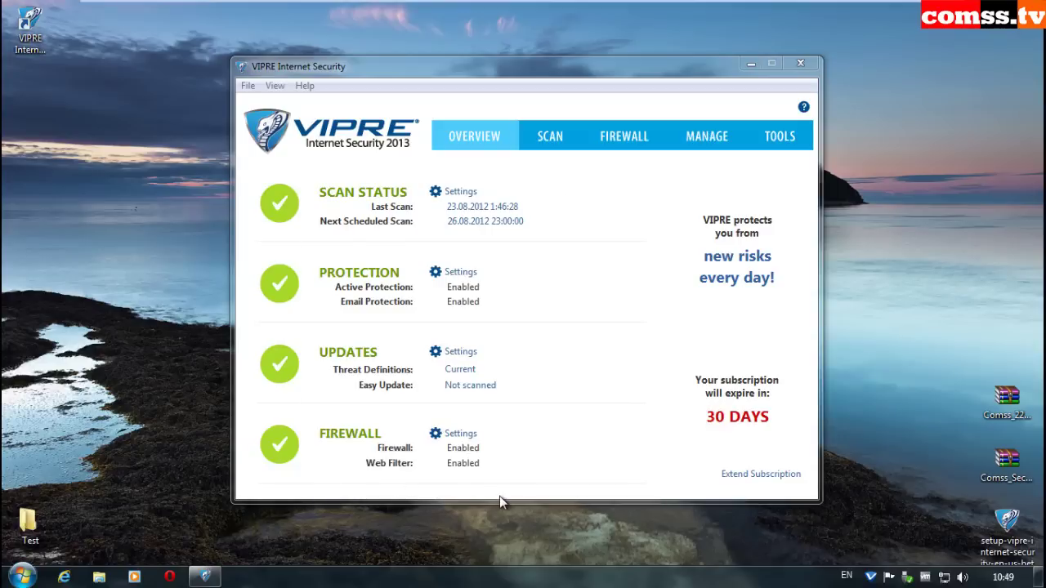
Step: Check for VIPRE threat definition updates from the system tray and close the update progress window
mouse_move(871, 579)
right_click(871, 577)
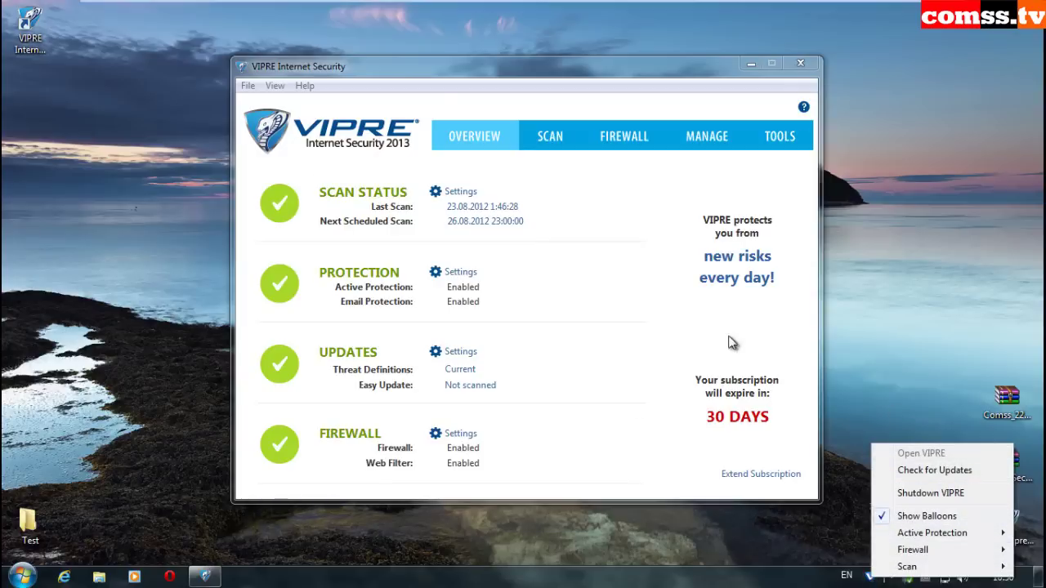
left_click(940, 474)
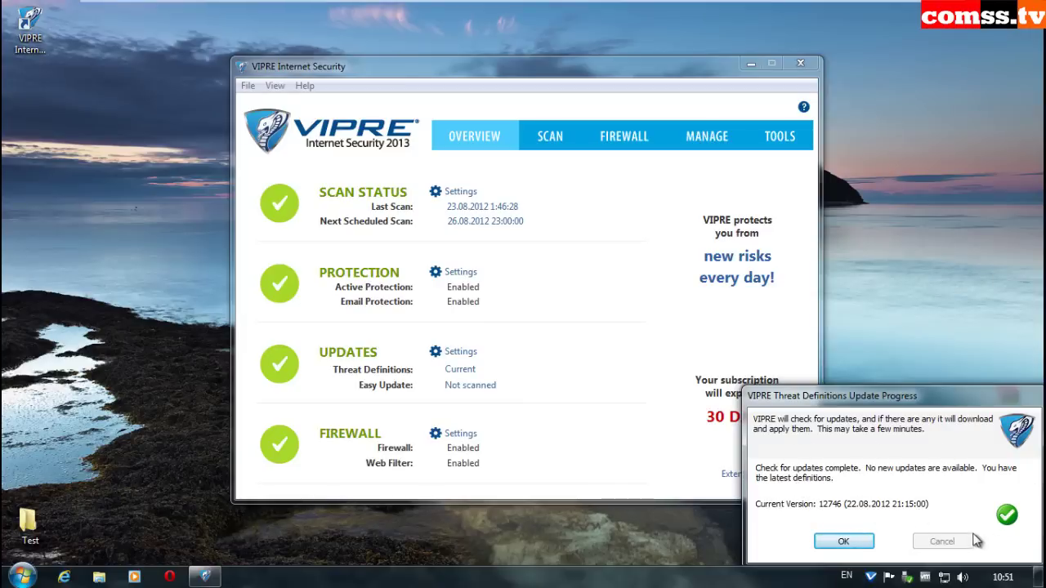
left_click(844, 543)
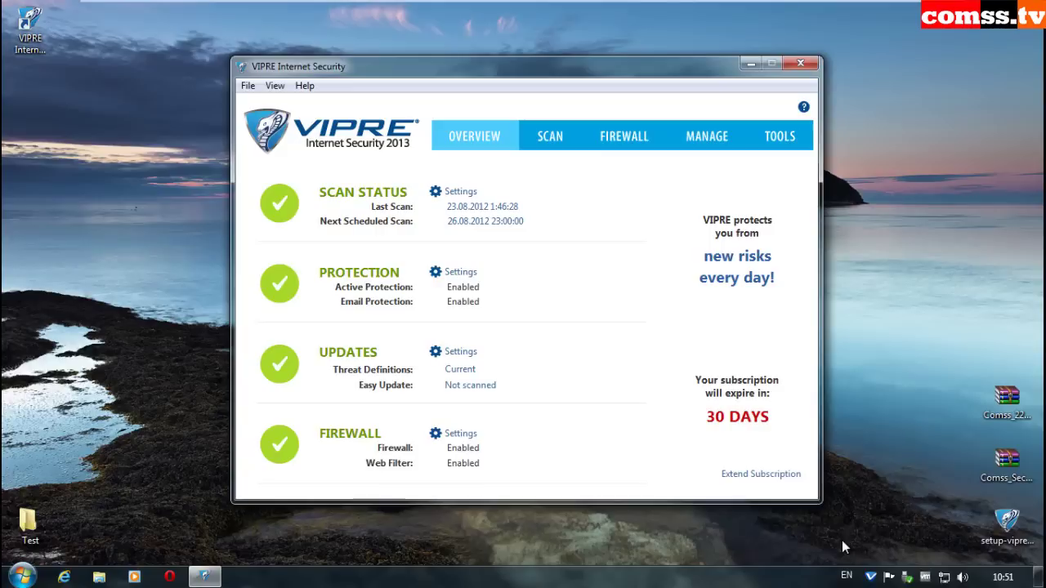
Step: Shut down VIPRE from the system tray and relaunch it from the desktop
right_click(873, 577)
left_click(935, 493)
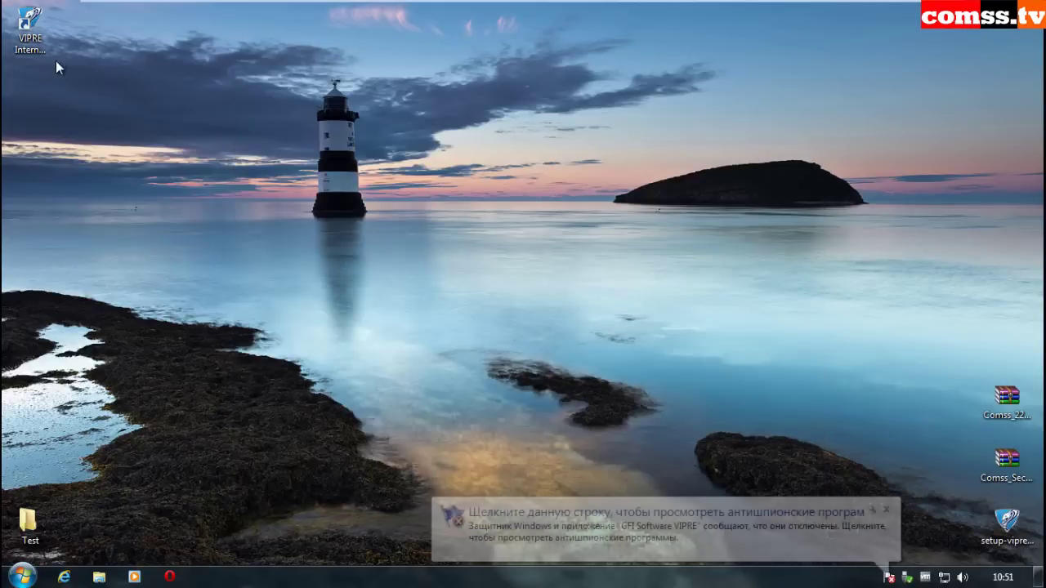
left_click(33, 35)
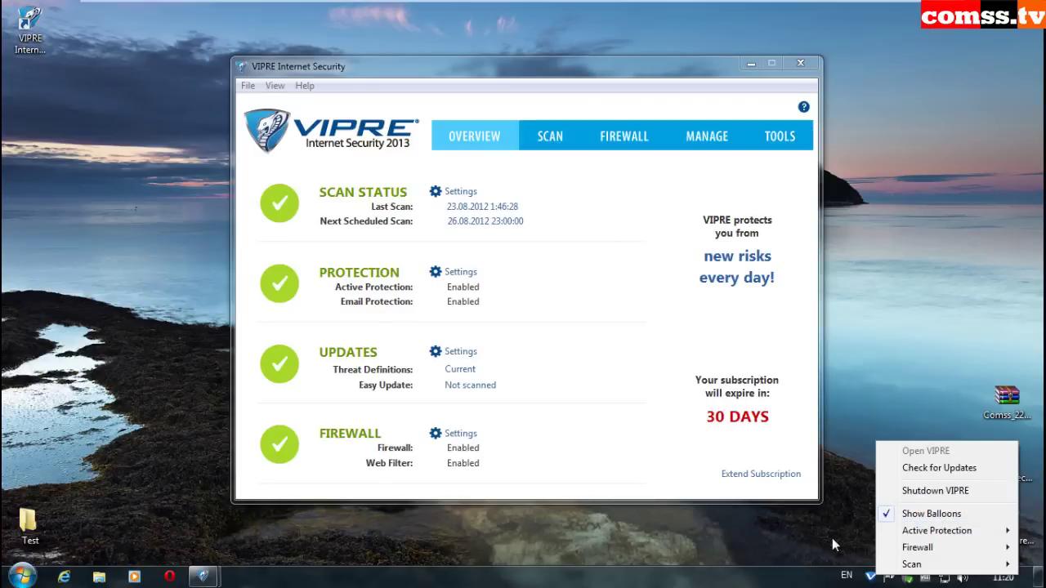
Step: Examine the Active Protection, Scan and Firewall options that VIPRE offers in the system tray
mouse_move(871, 577)
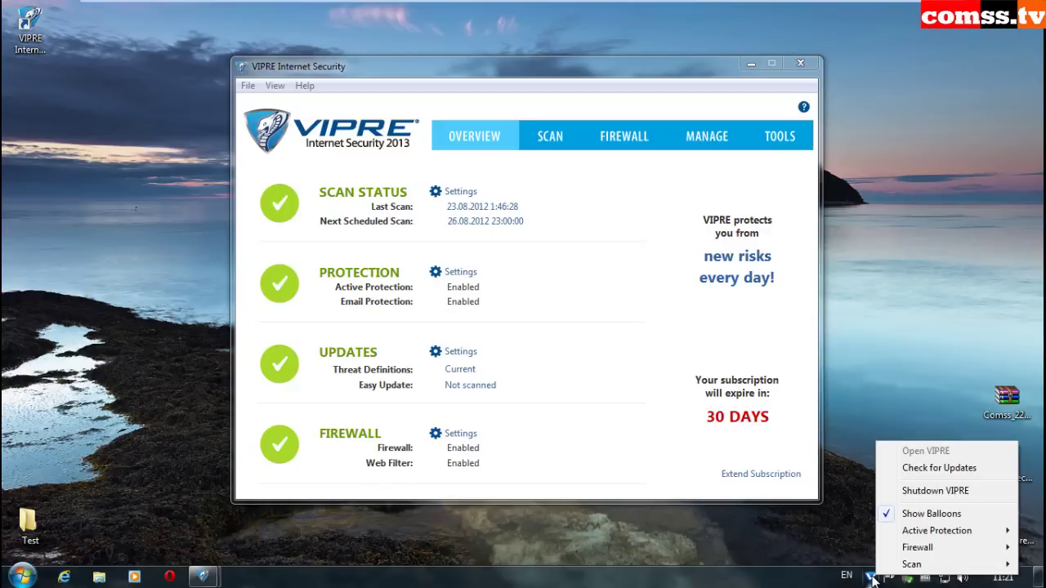
mouse_move(924, 536)
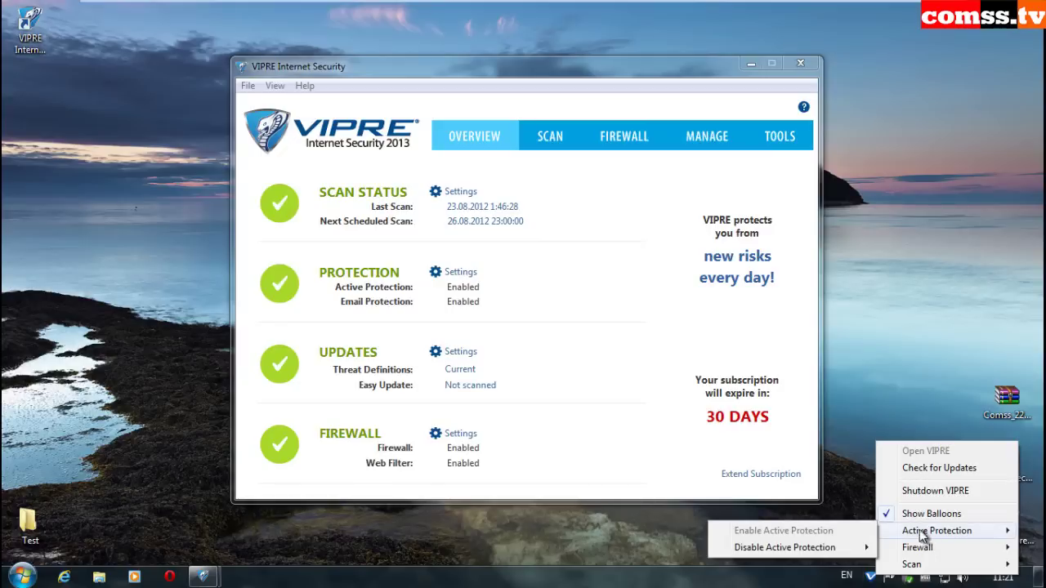
mouse_move(832, 553)
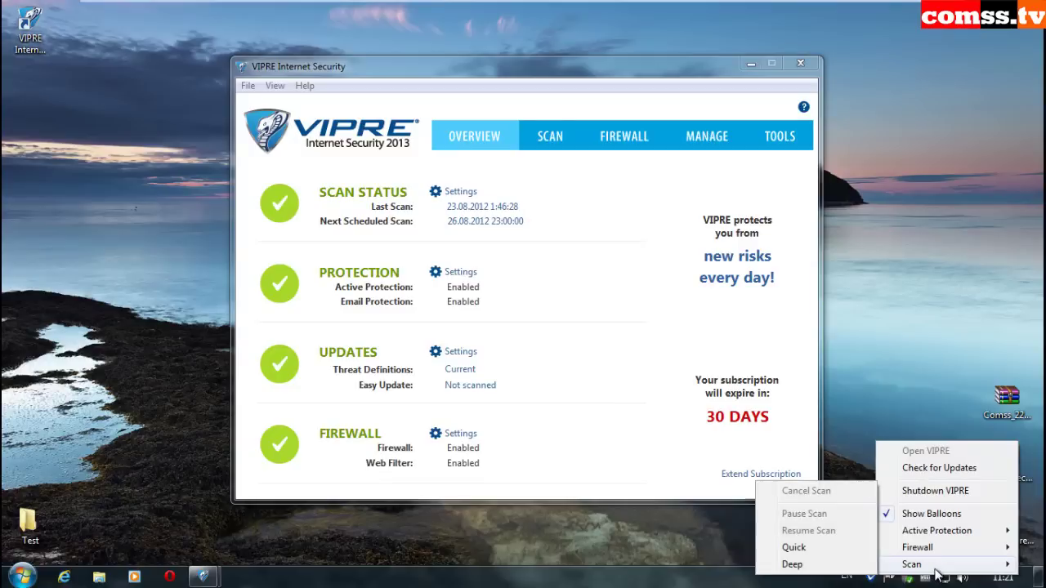
mouse_move(938, 552)
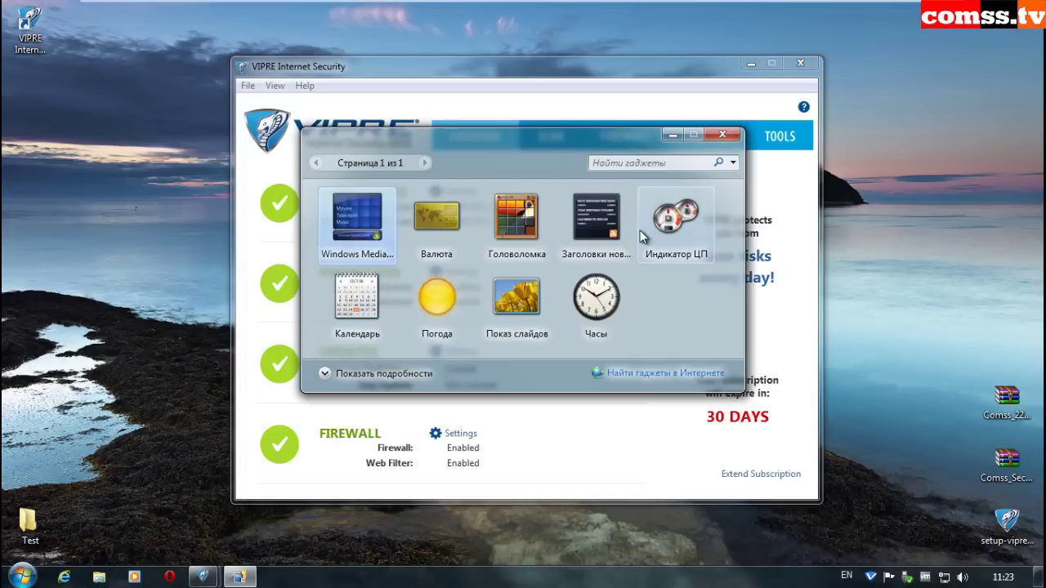
Step: Close the desktop gadget gallery and look through the File, View and Help commands of VIPRE's main window
left_click(723, 136)
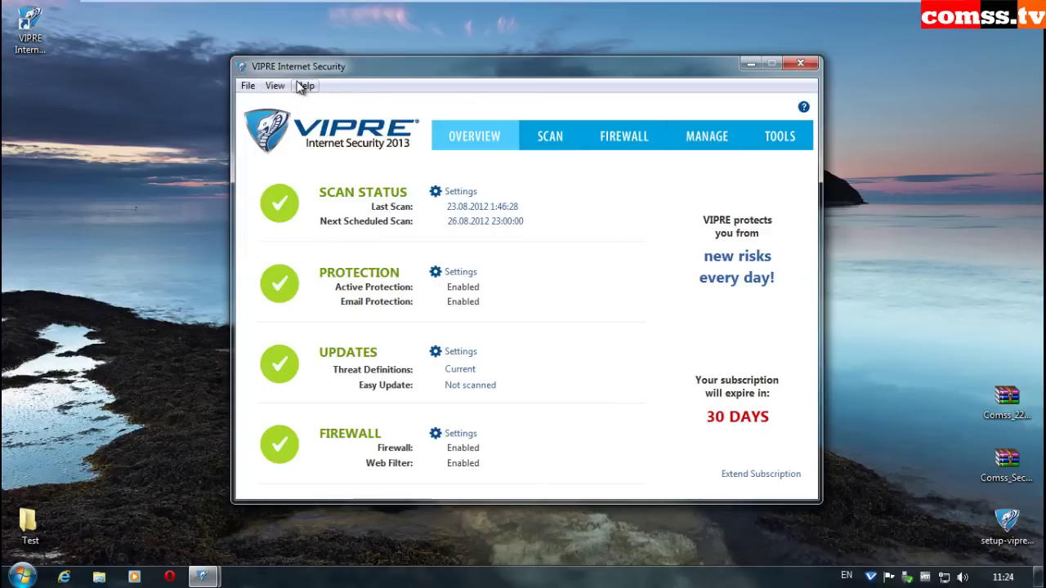
left_click(248, 87)
mouse_move(270, 88)
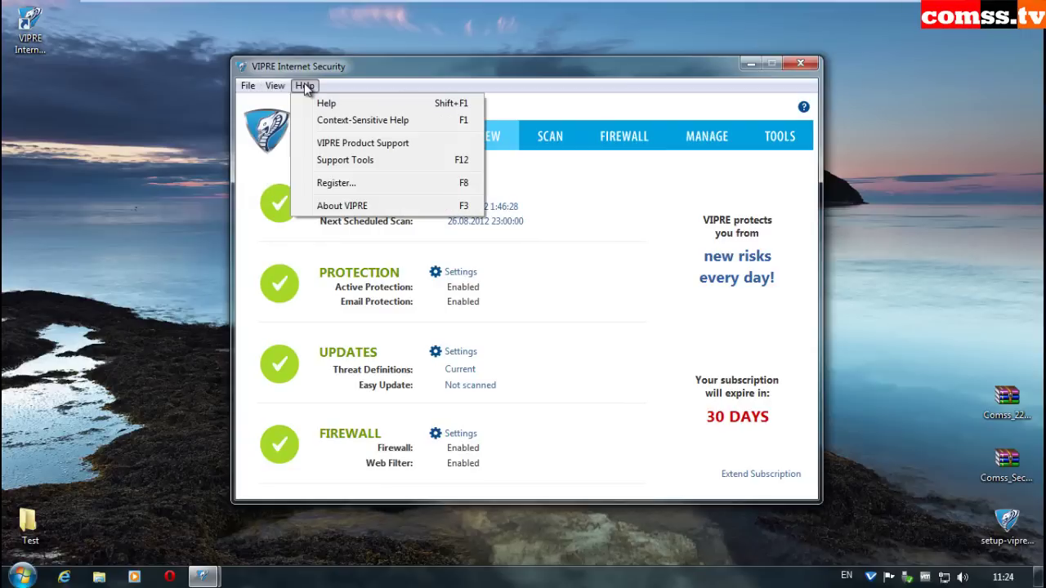
left_click(305, 85)
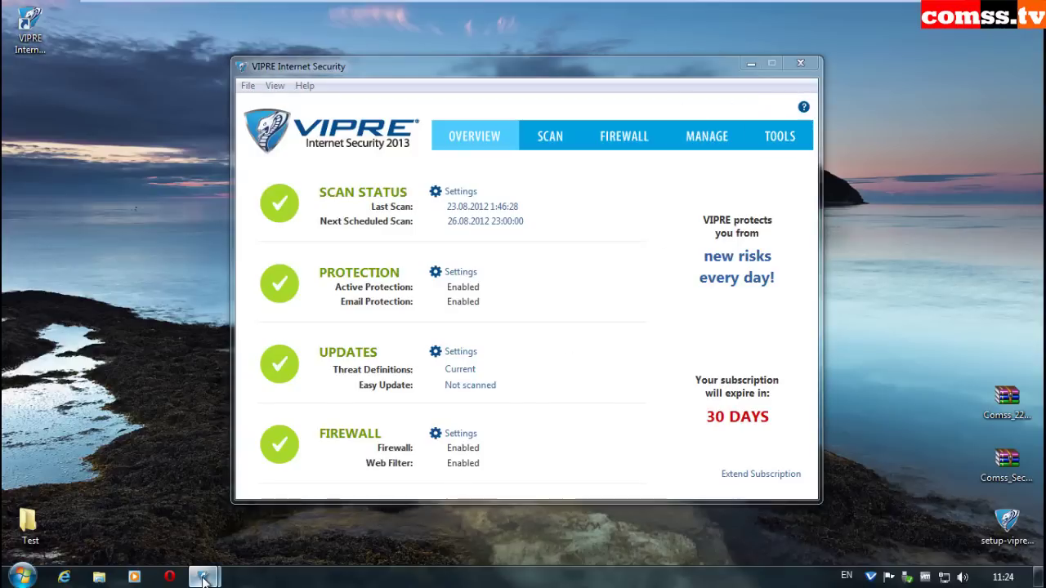
Step: Switch to the VIPRE Help window, read "Working with the System Tray Icons" and show the help contents tree
mouse_move(202, 577)
left_click(308, 507)
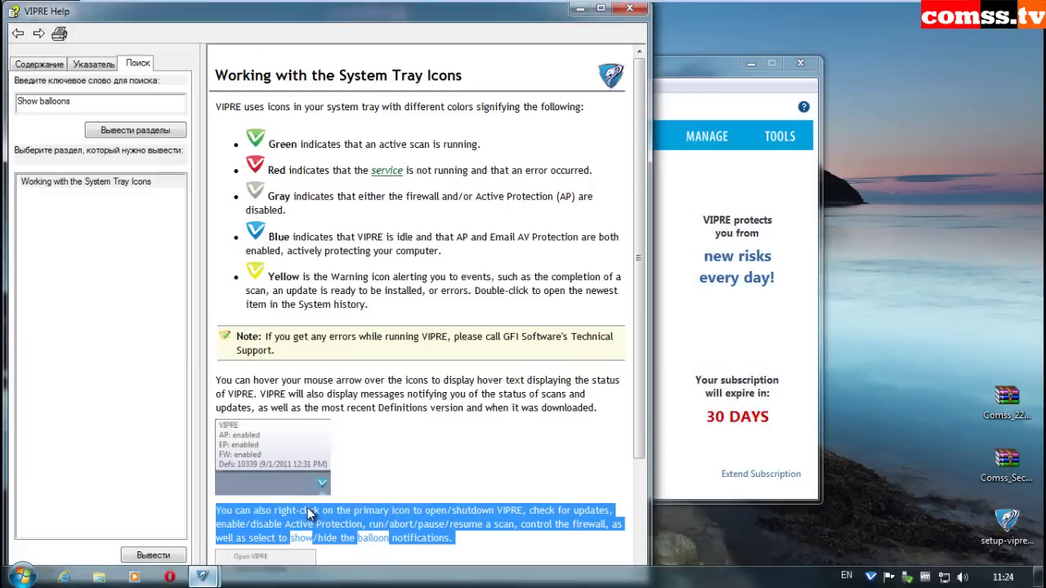
left_click(457, 295)
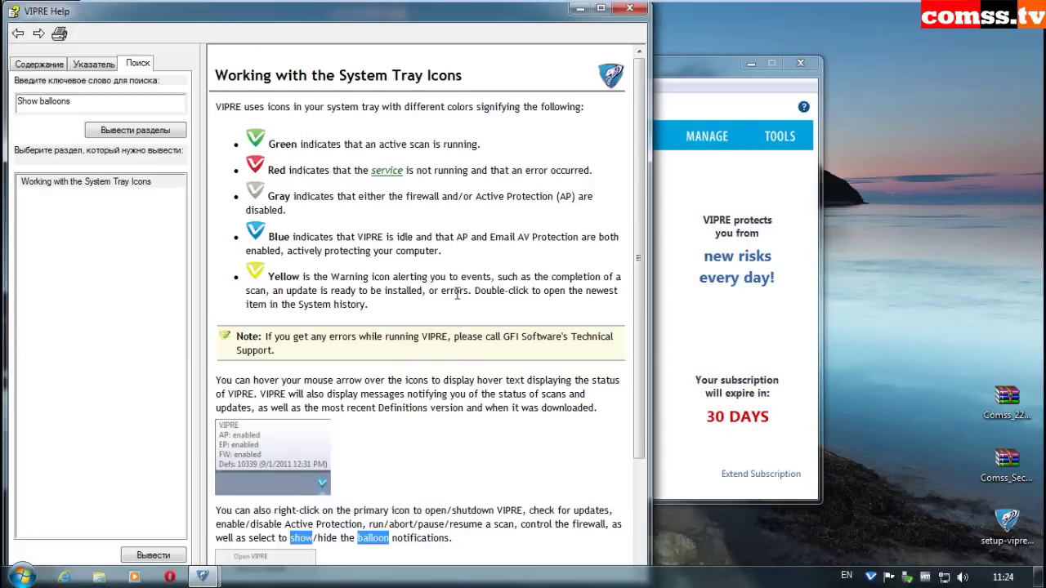
scroll(329, 110, "down", 3)
left_click(40, 63)
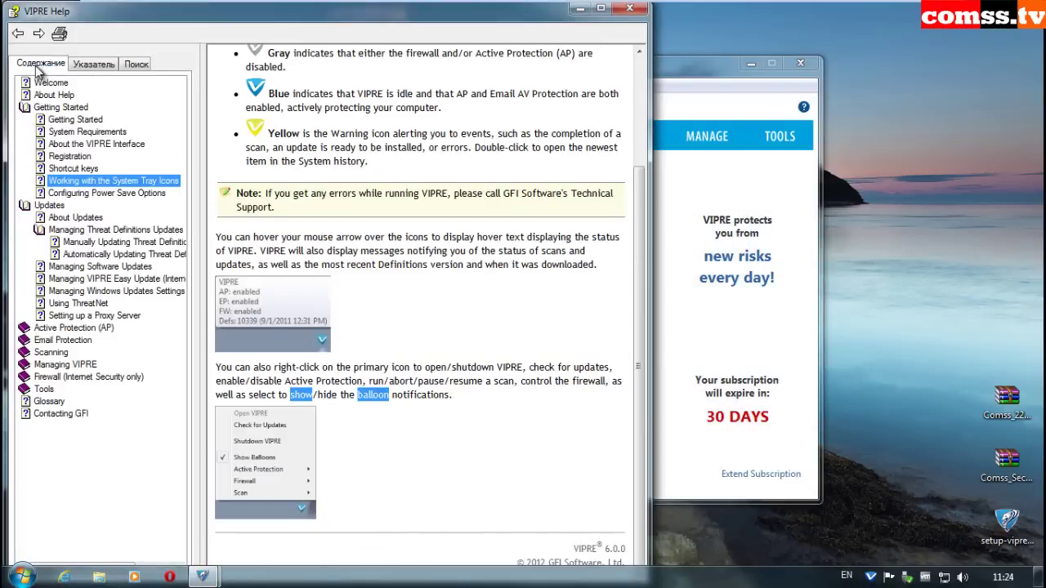
left_click(389, 464)
scroll(389, 464, "up", 3)
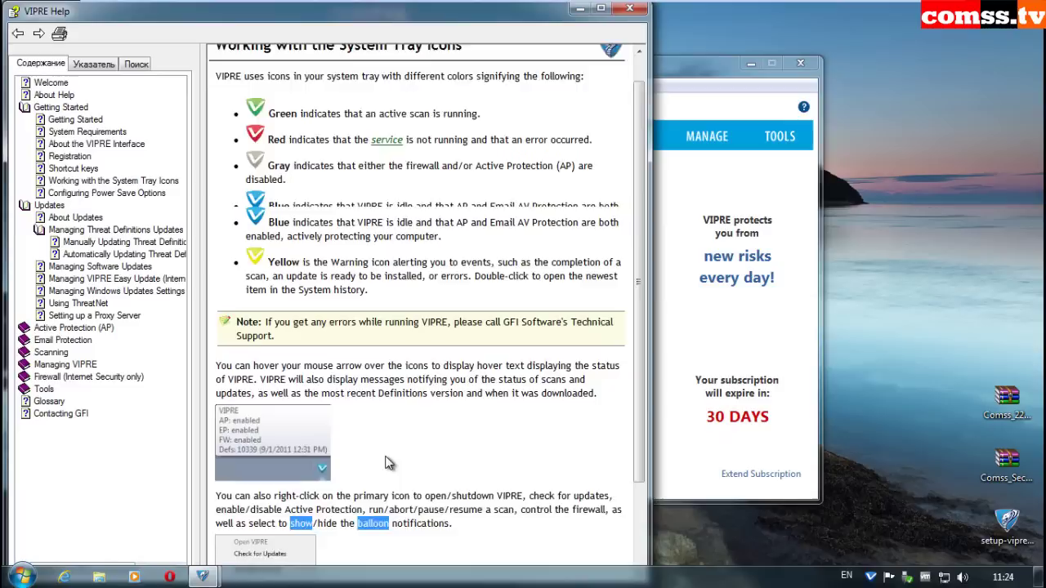
Step: Read the "Managing VIPRE Easy Update" help topic, including its manual and automatic installation instructions
left_click(95, 281)
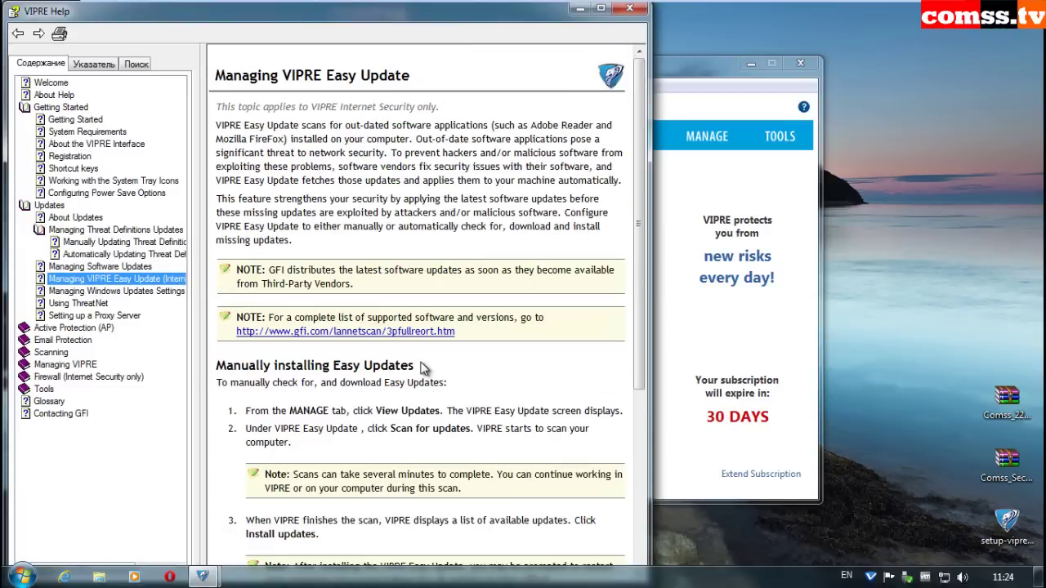
left_click(499, 389)
scroll(498, 389, "down", 7)
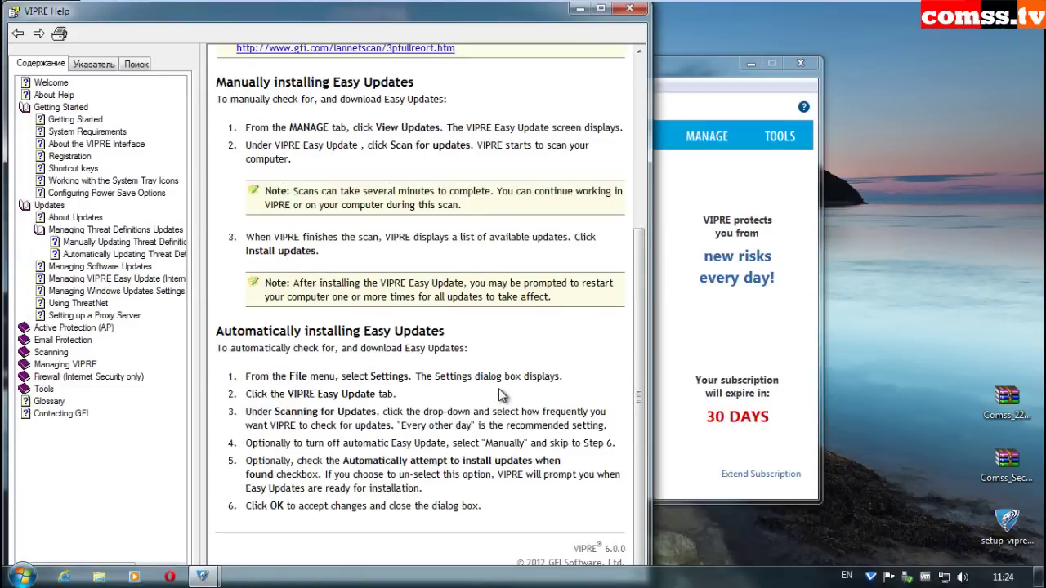
scroll(491, 389, "up", 7)
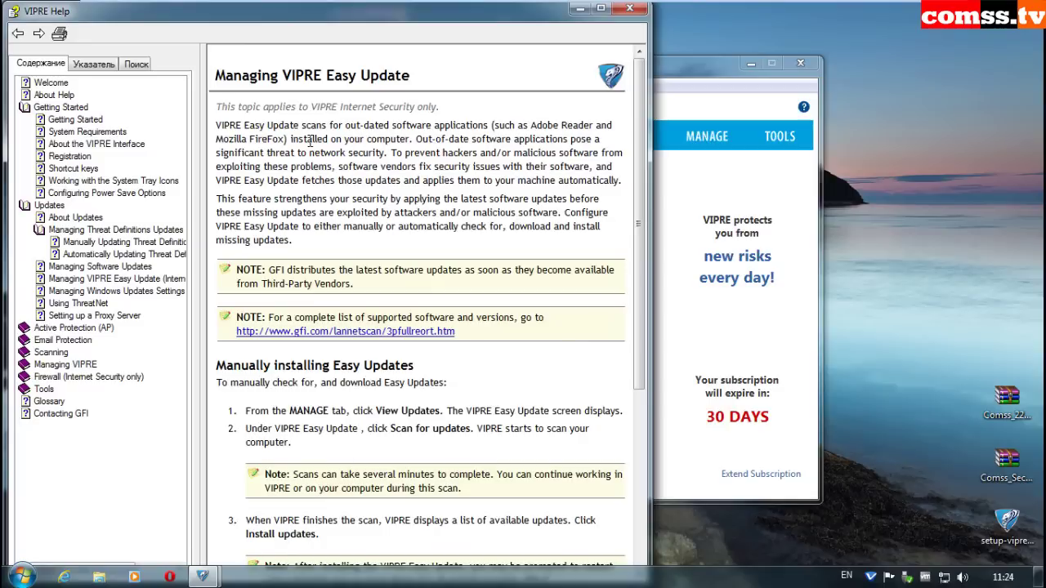
Step: Browse the help topics on automatic threat definition updates, About Updates, the VIPRE interface and shortcut keys
left_click(118, 254)
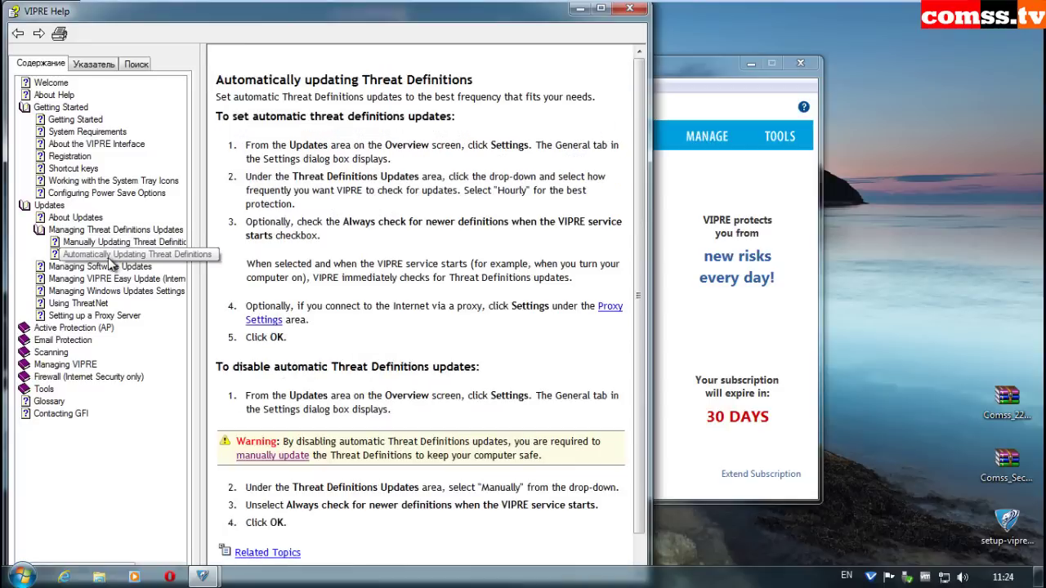
left_click(58, 219)
left_click(86, 145)
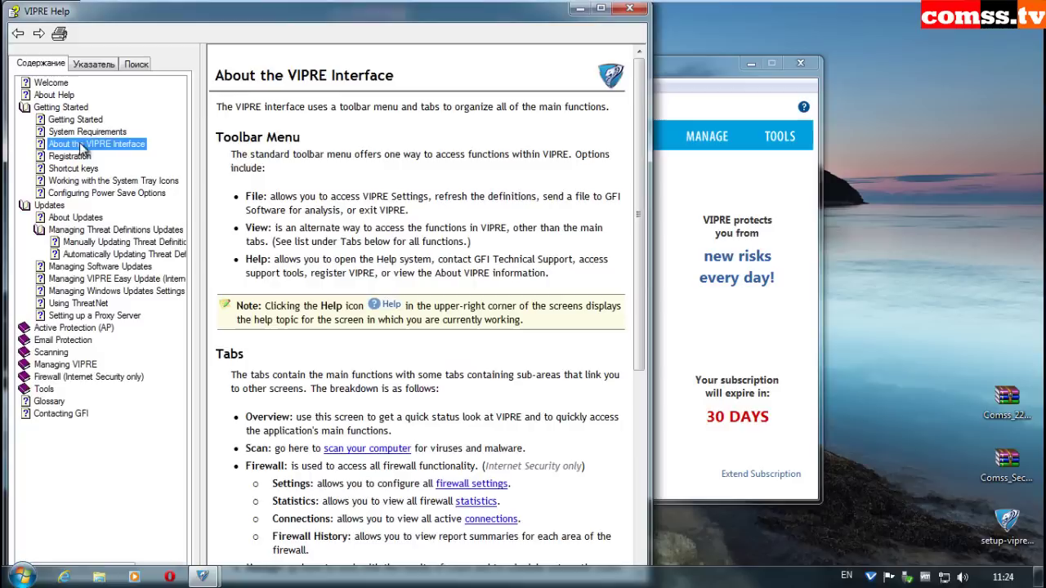
left_click(85, 169)
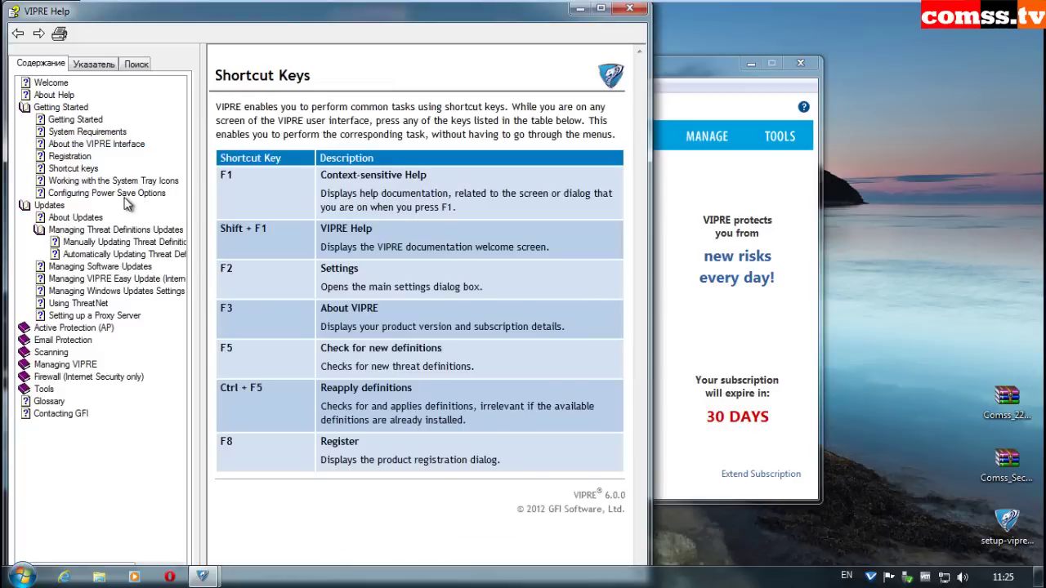
Step: Expand the Firewall help section and read the topic on enabling or disabling the VIPRE firewall
left_click(78, 377)
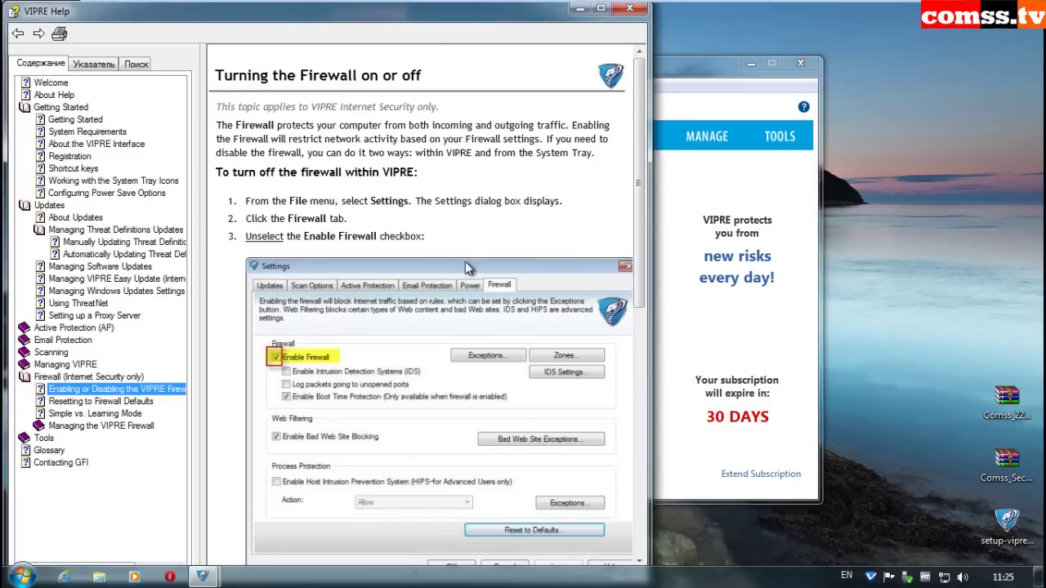
left_click(504, 244)
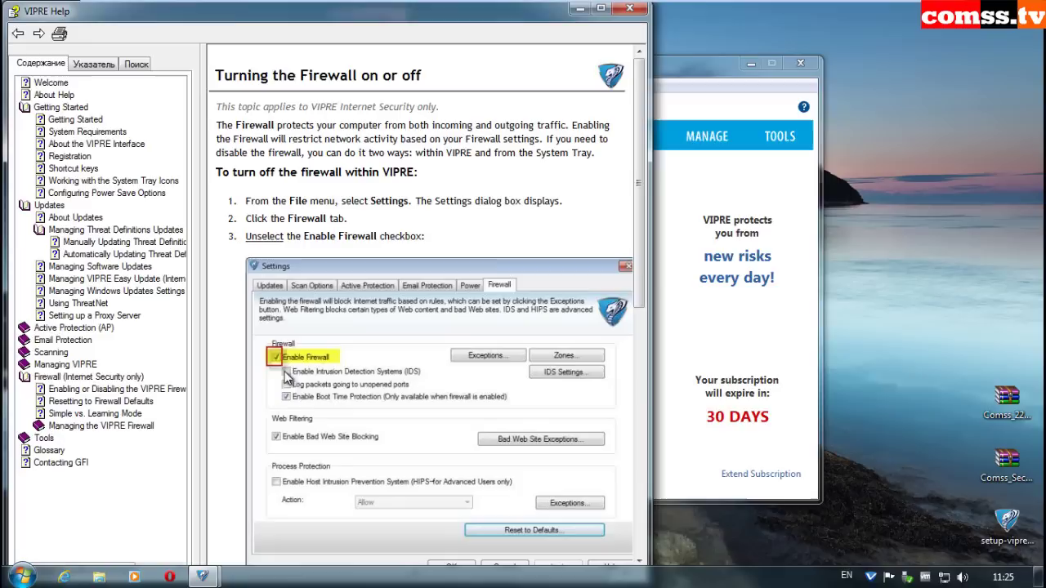
left_click_drag(646, 245, 650, 315)
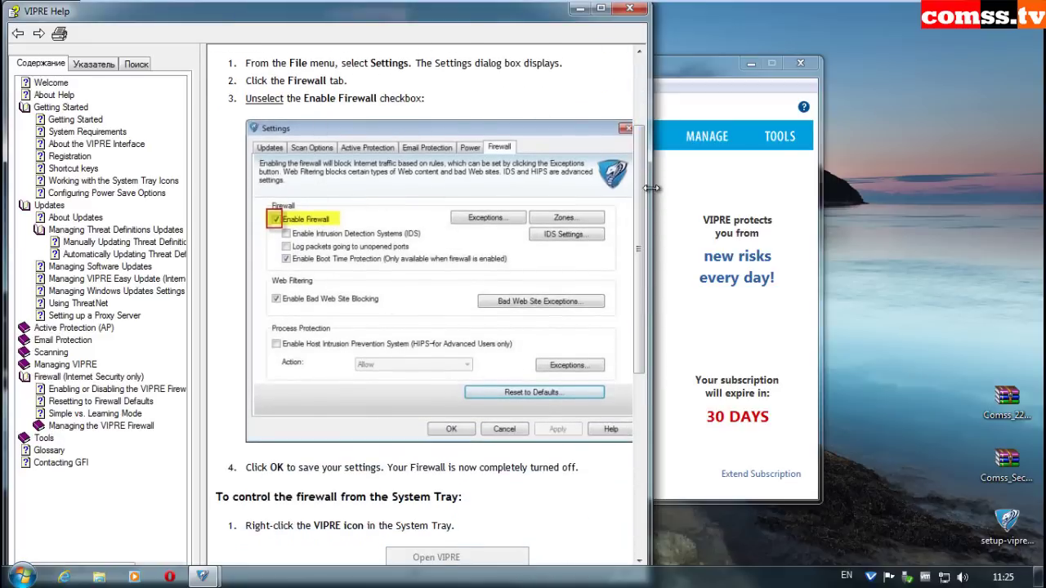
Step: Reread the "Turning the Firewall on or off" help topic, then show "Resetting to Firewall Defaults"
scroll(408, 122, "up", 3)
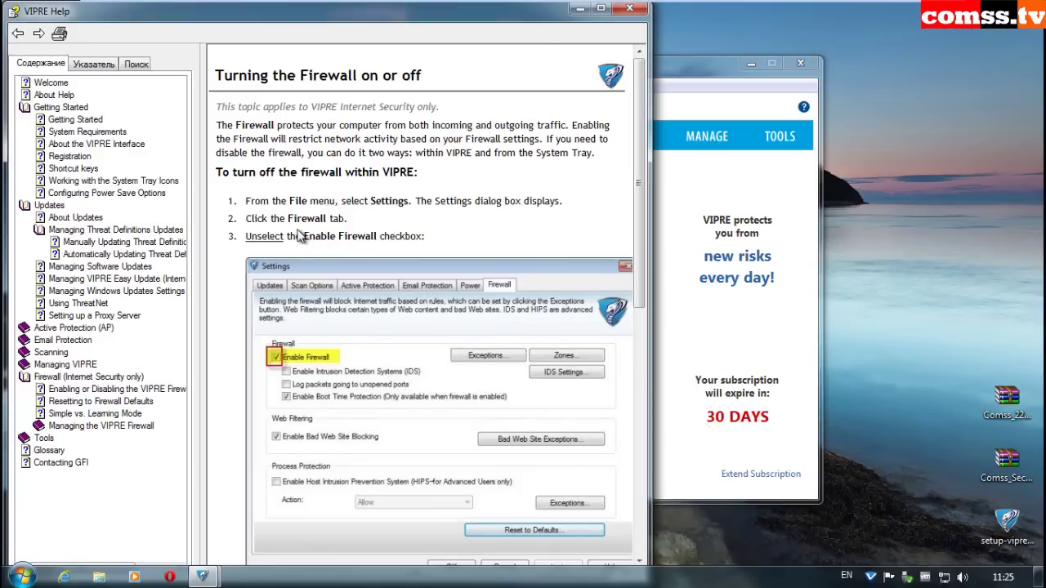
left_click_drag(637, 246, 638, 309)
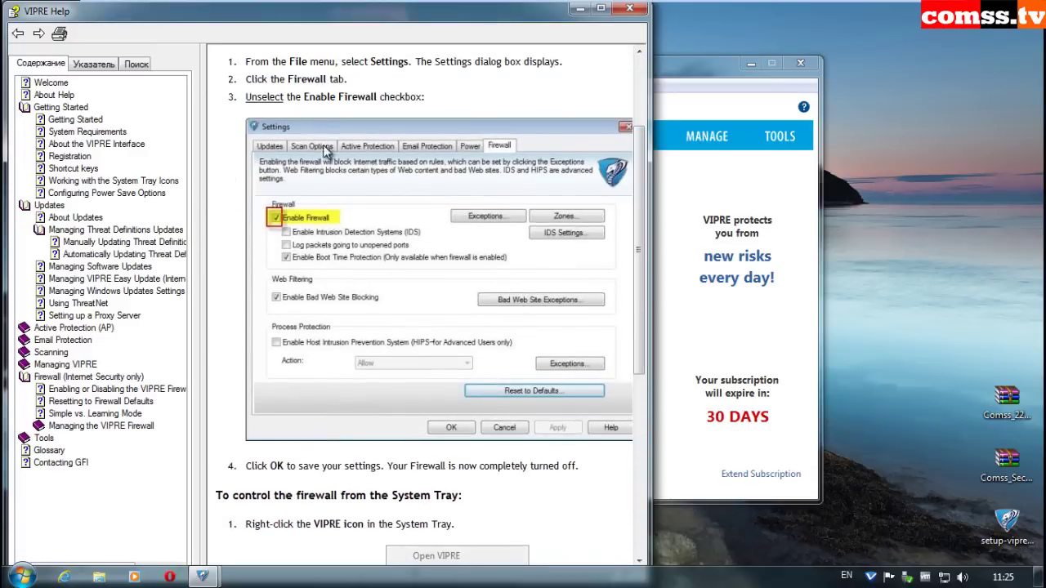
left_click(100, 402)
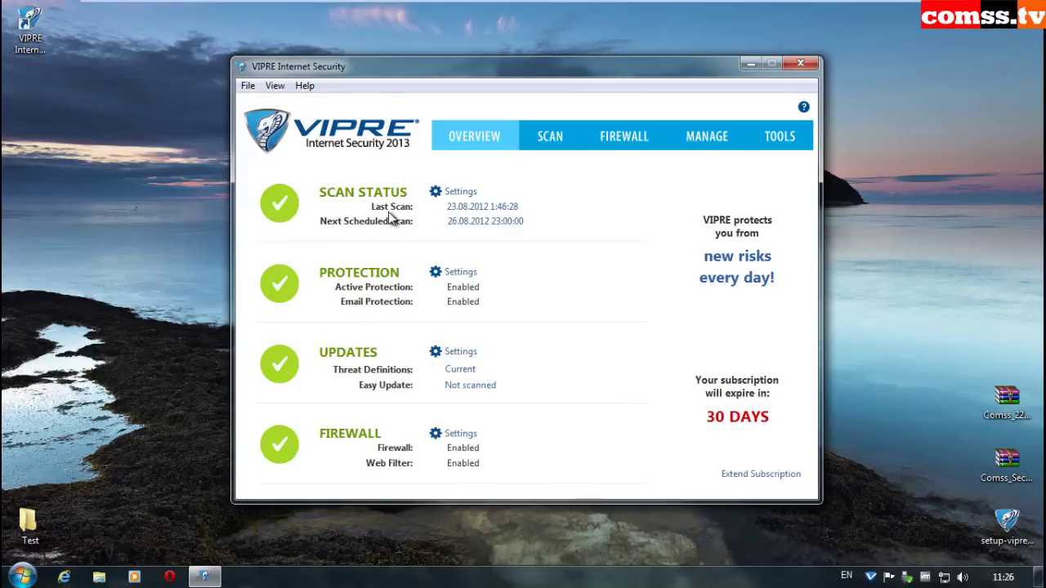
Step: Review the Scan Options and Active Protection settings from the overview, closing each without changes
left_click(461, 193)
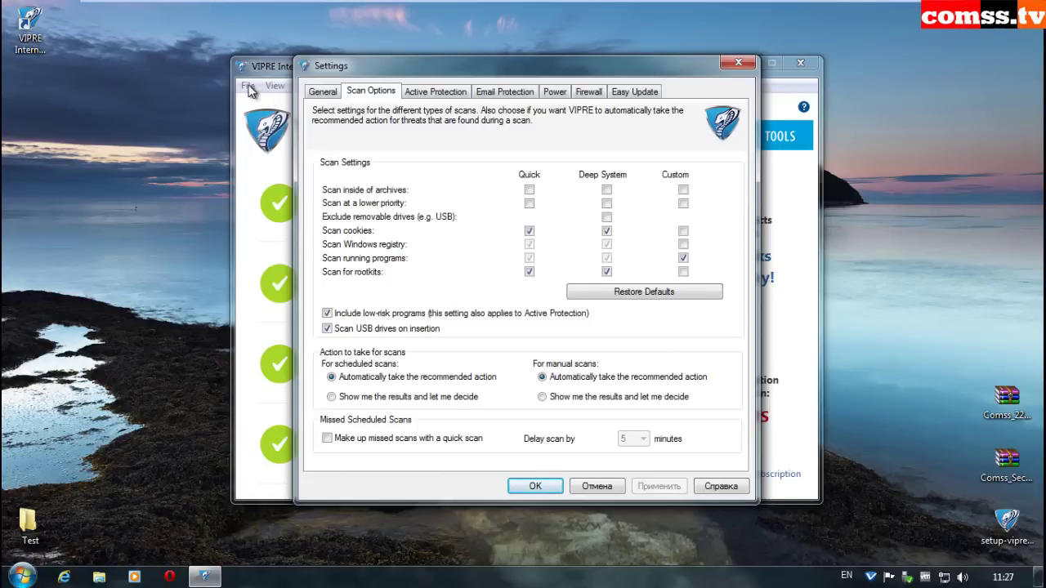
left_click(739, 63)
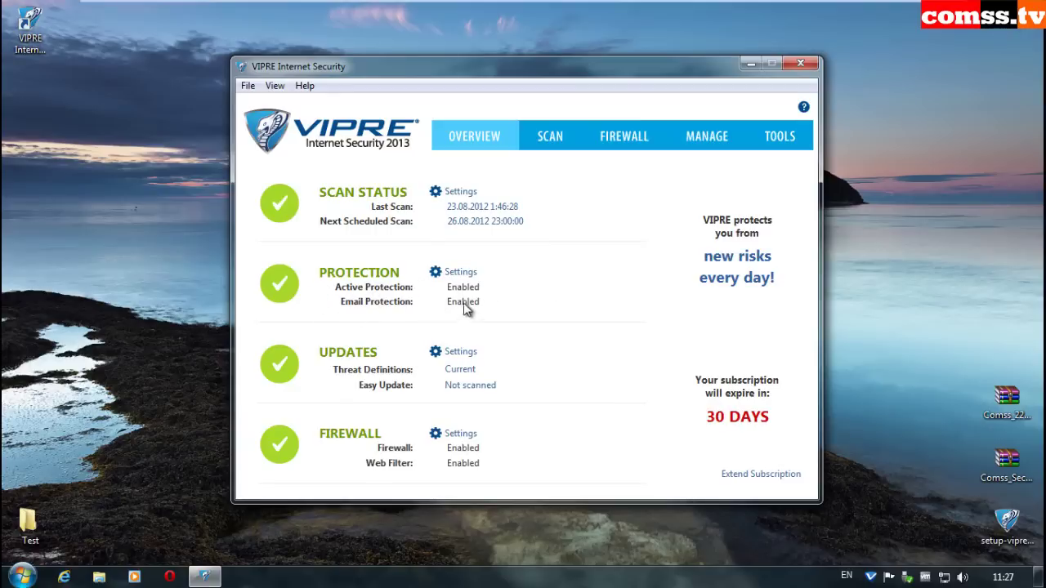
left_click(462, 272)
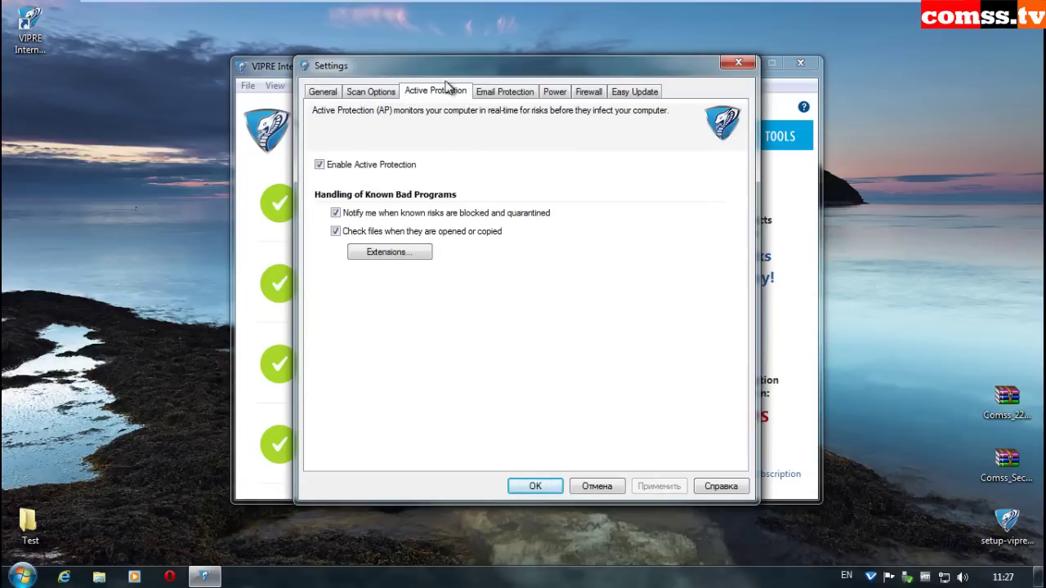
key("Escape")
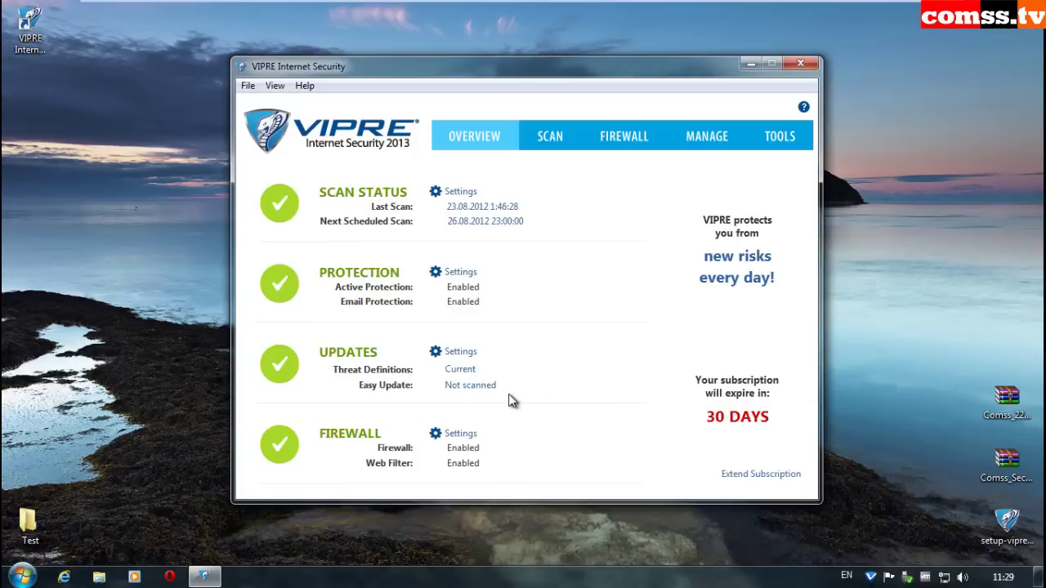
Step: Check for newer threat definitions and VIPRE software updates in Manage VIPRE Updates, and return to the overview
left_click(459, 372)
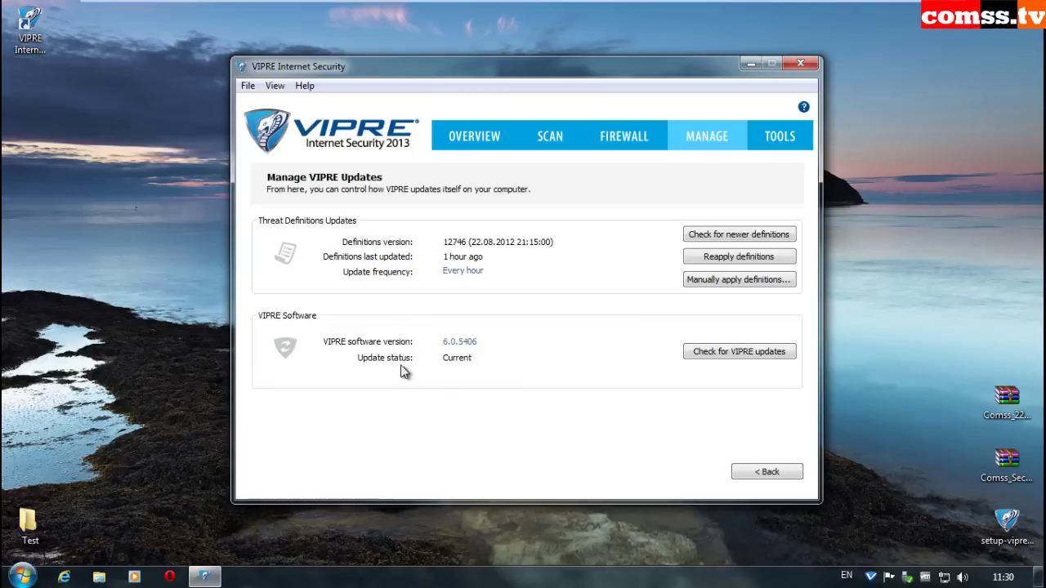
left_click(748, 235)
left_click(475, 347)
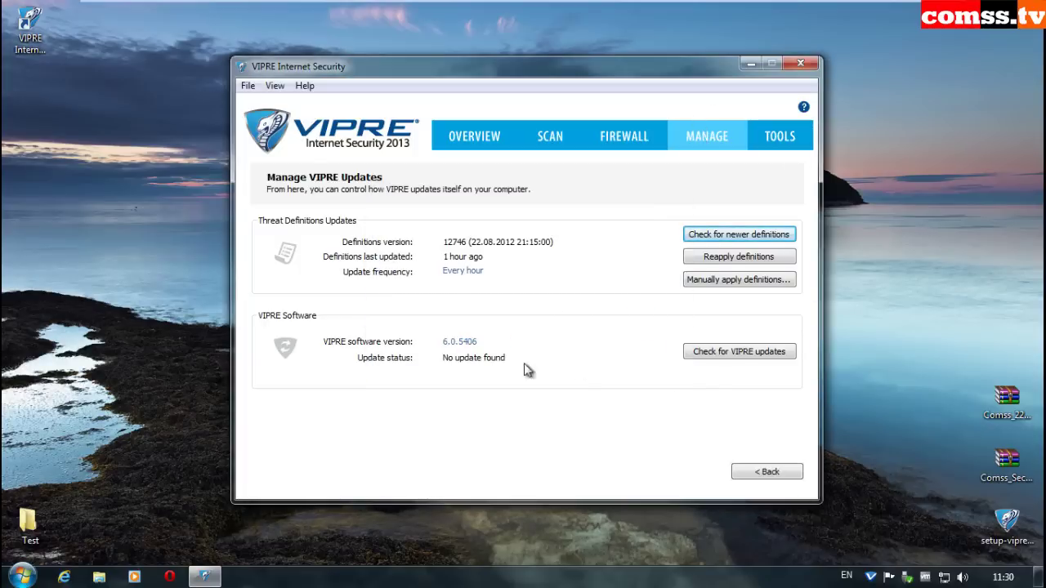
left_click(767, 472)
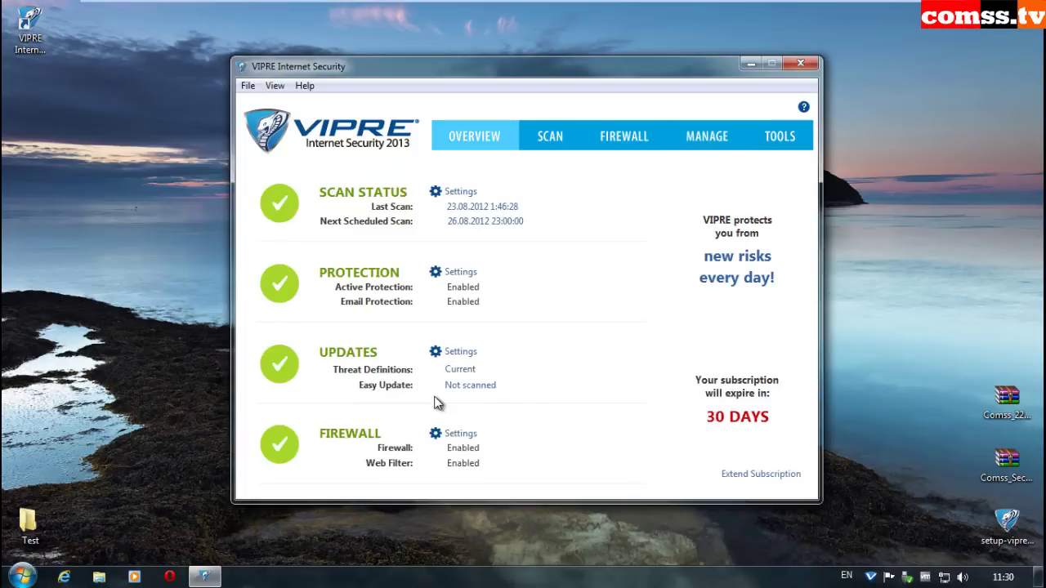
Step: In Easy Update, check for application updates and fix the Windows Update status so updates install automatically
left_click(472, 386)
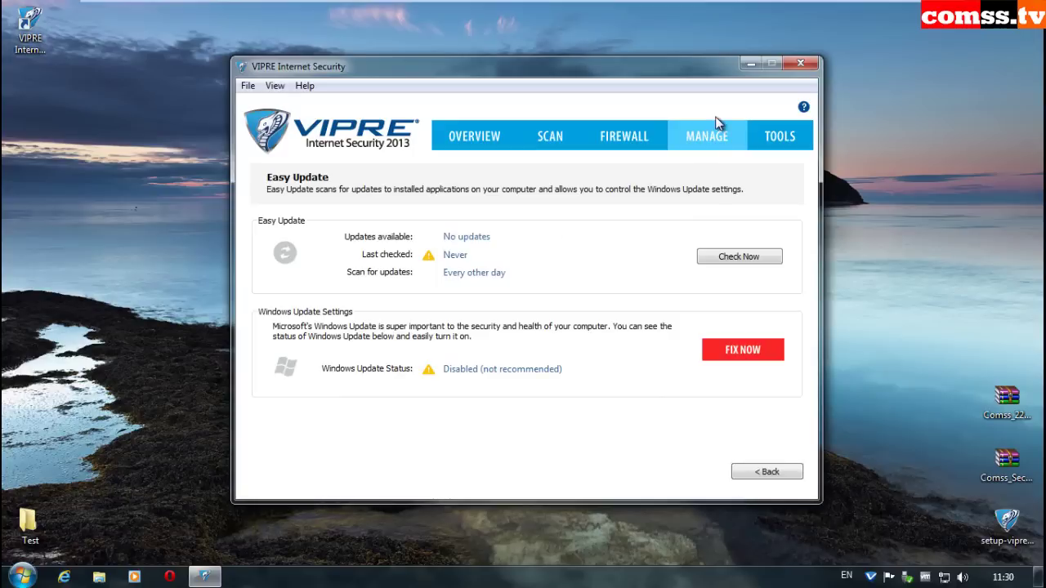
left_click(470, 273)
left_click(740, 353)
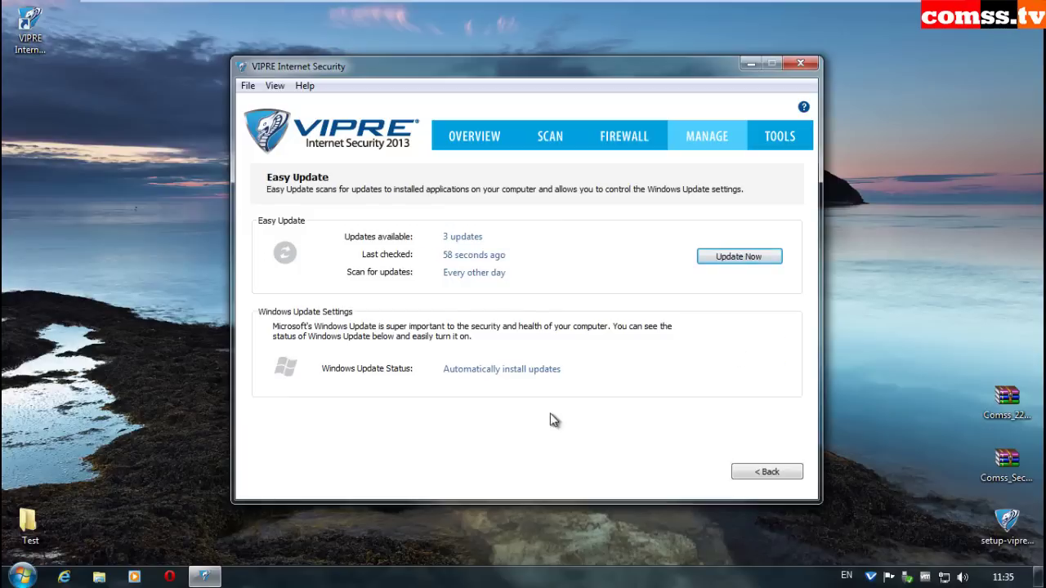
Step: View the Windows Update page in Control Panel and start the available updates from the VIPRE overview
left_click(498, 372)
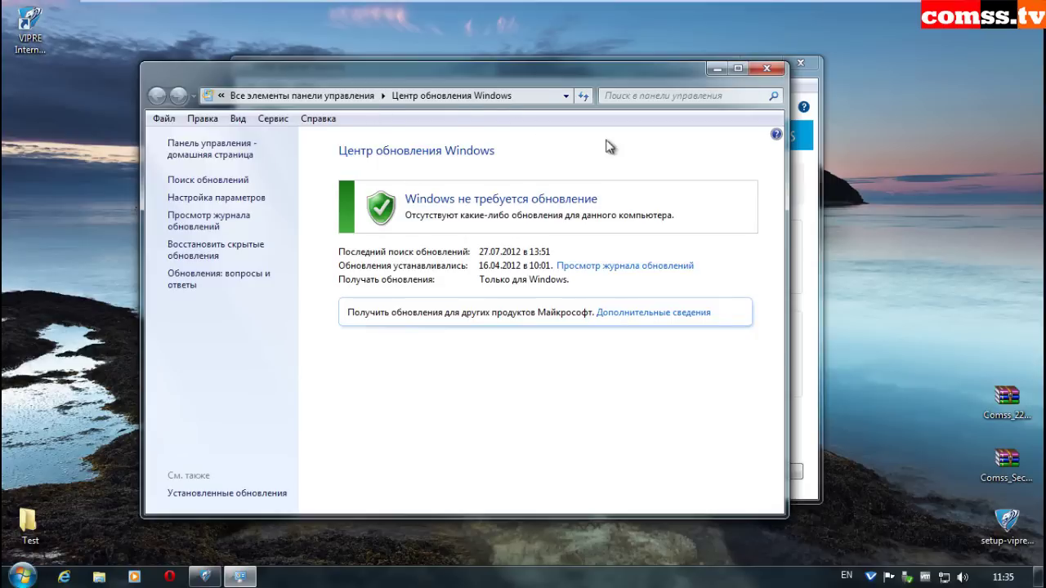
left_click(769, 69)
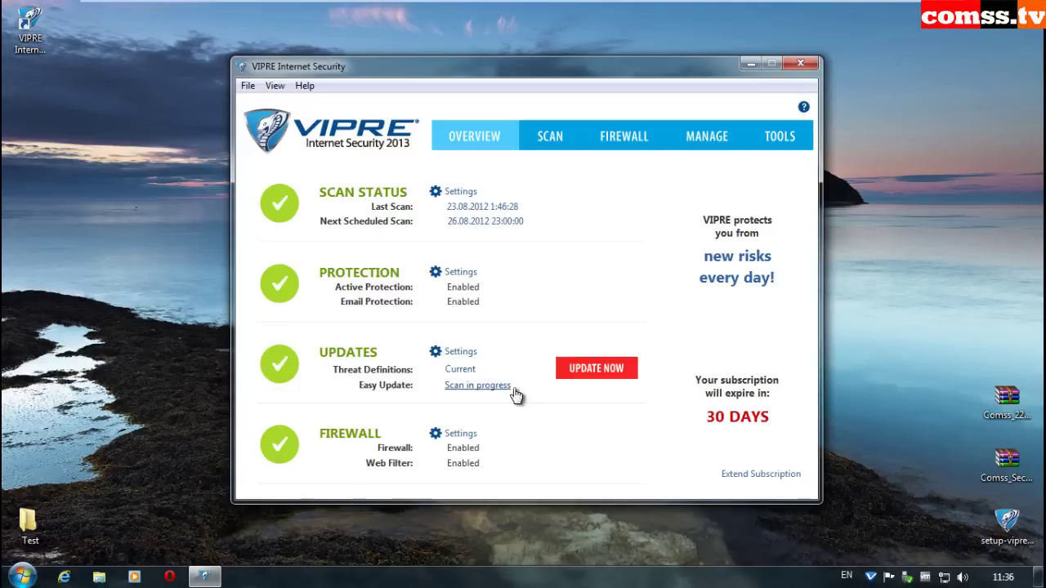
left_click(596, 368)
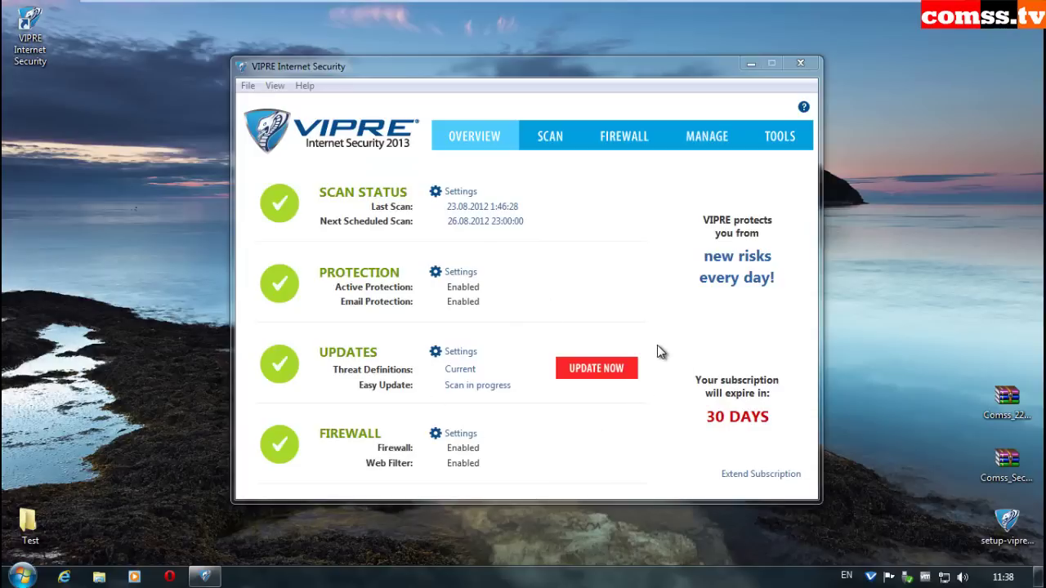
Step: Review the general threat definition update settings and the firewall settings, cancelling both without changes
left_click(464, 352)
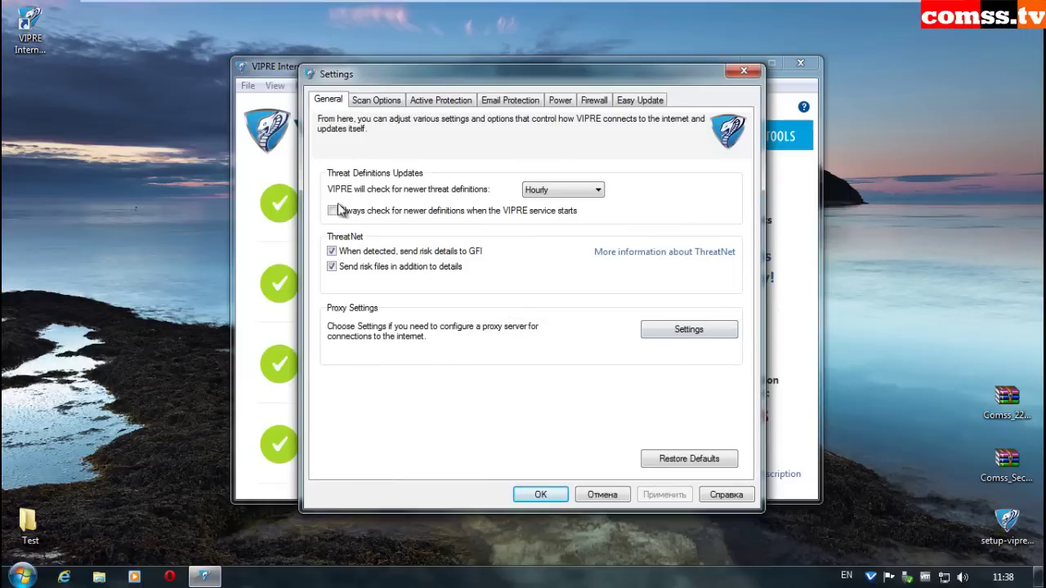
left_click(602, 495)
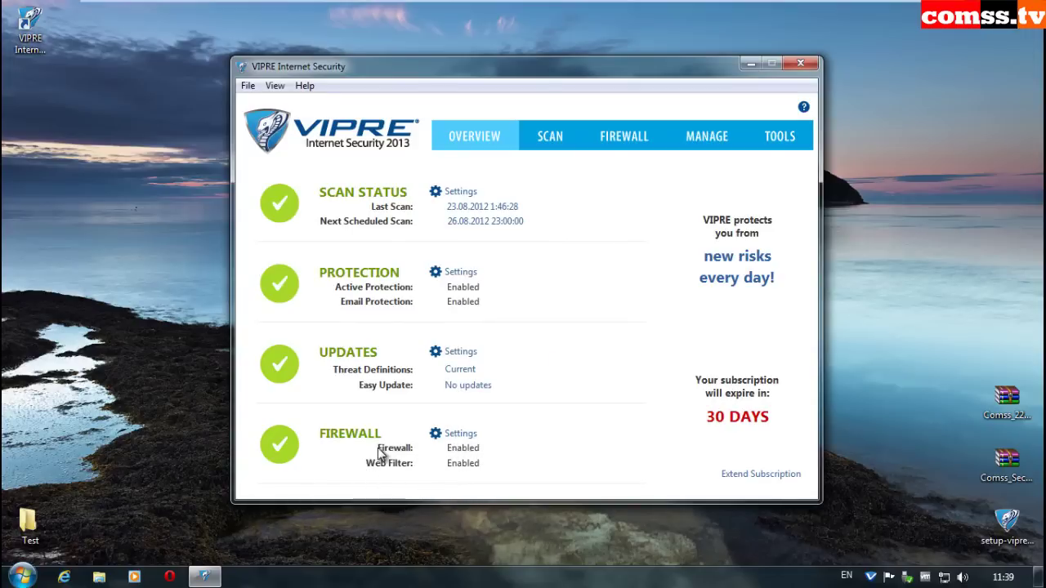
left_click(460, 435)
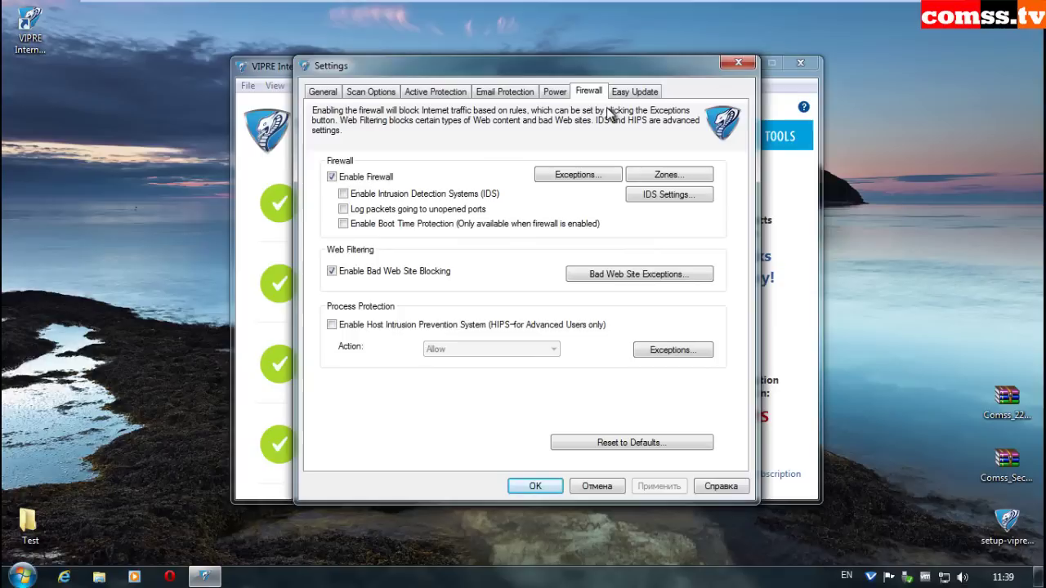
left_click(597, 487)
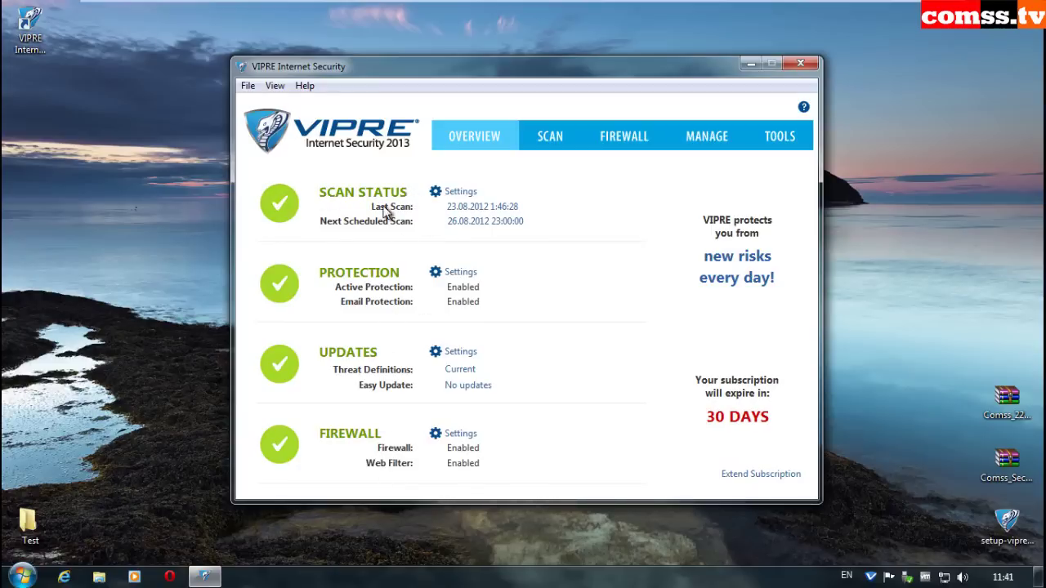
Step: Follow the scan status and protection check marks on the overview to view the scan page and Active Protection settings
left_click(281, 202)
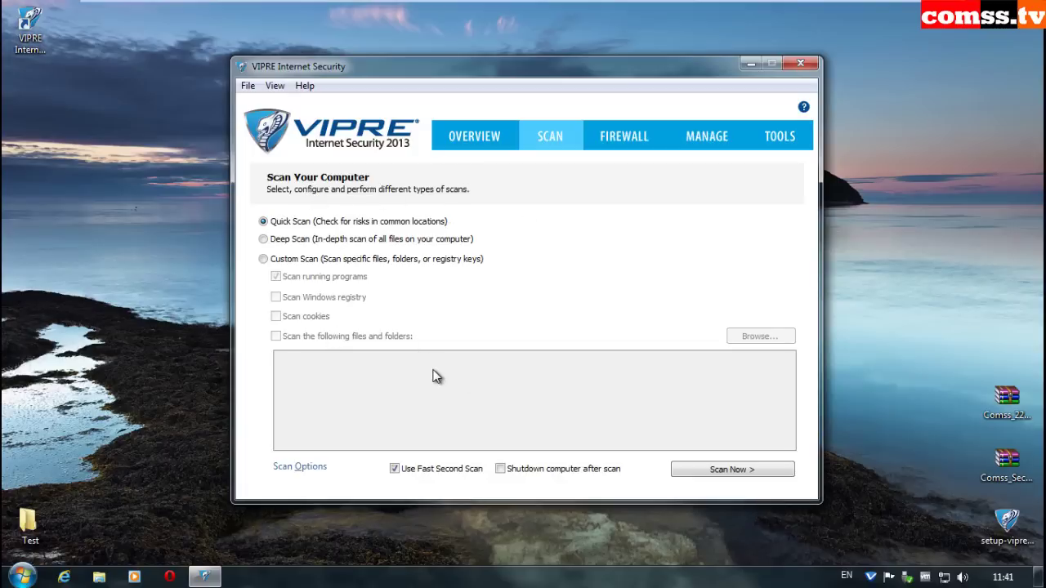
left_click(458, 139)
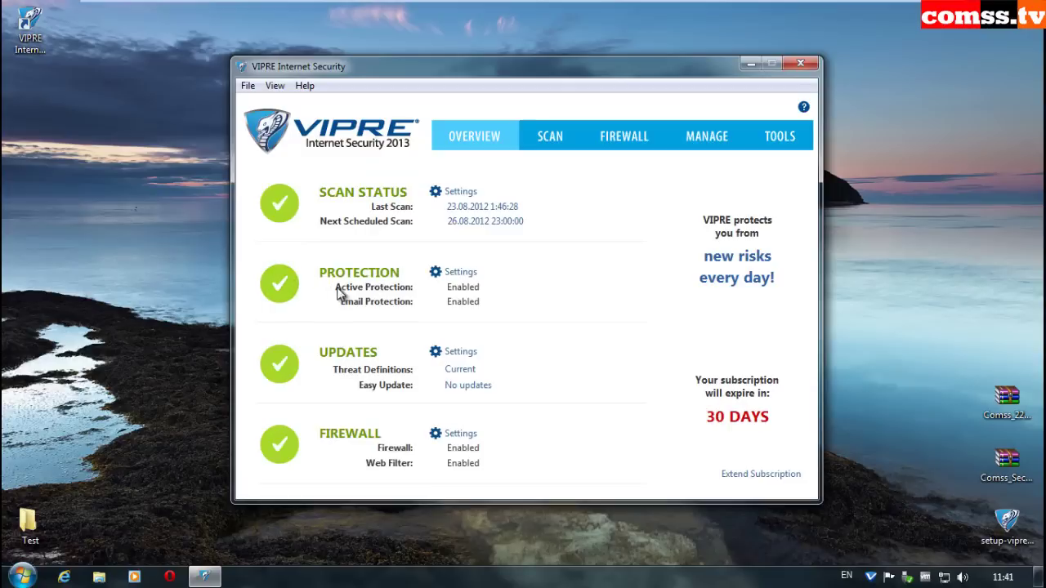
left_click(282, 281)
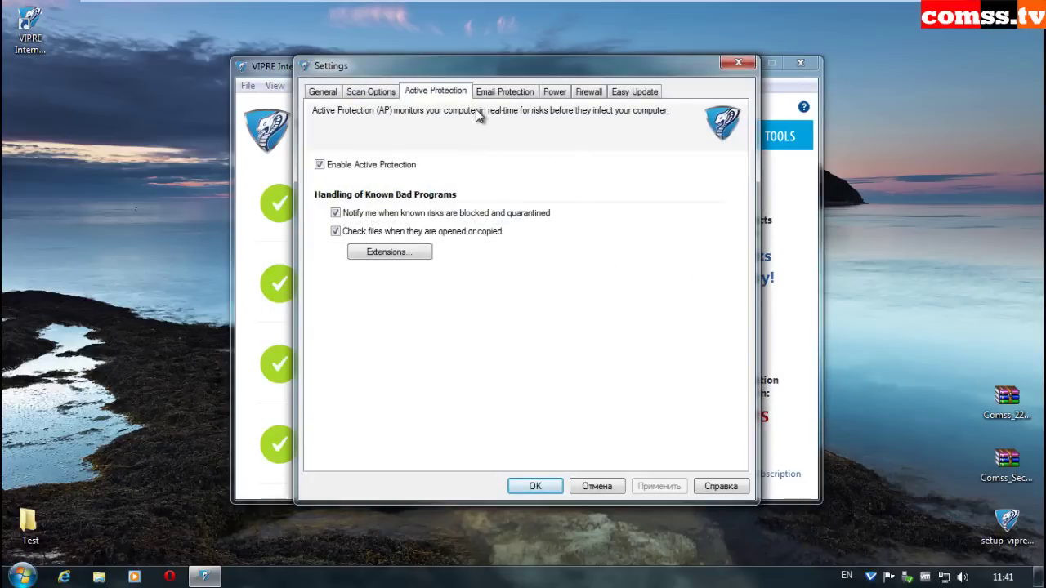
left_click(597, 487)
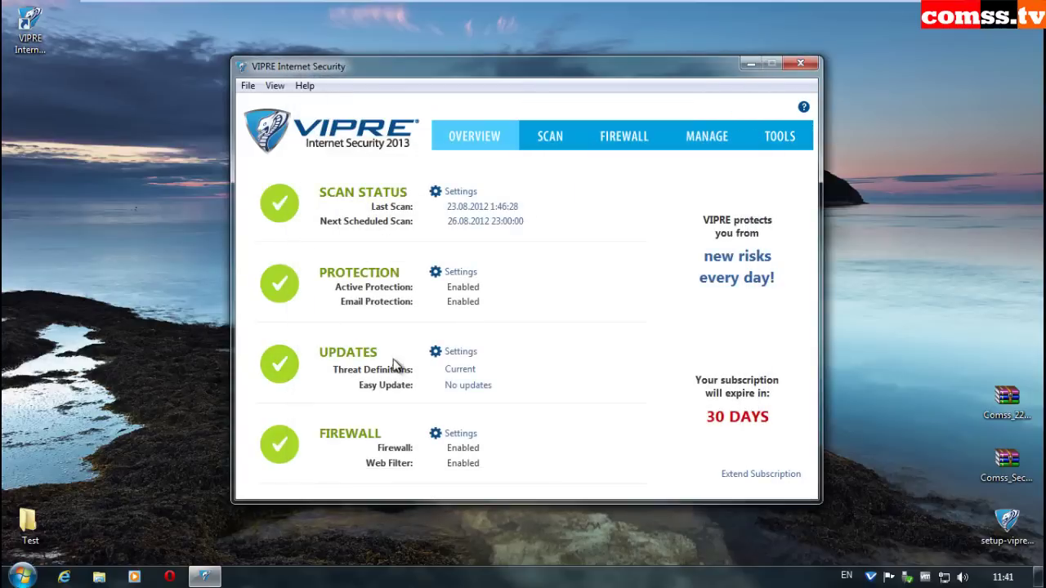
Step: Run a threat definitions update check from the updates check mark and view the settings behind the firewall check mark
left_click(280, 367)
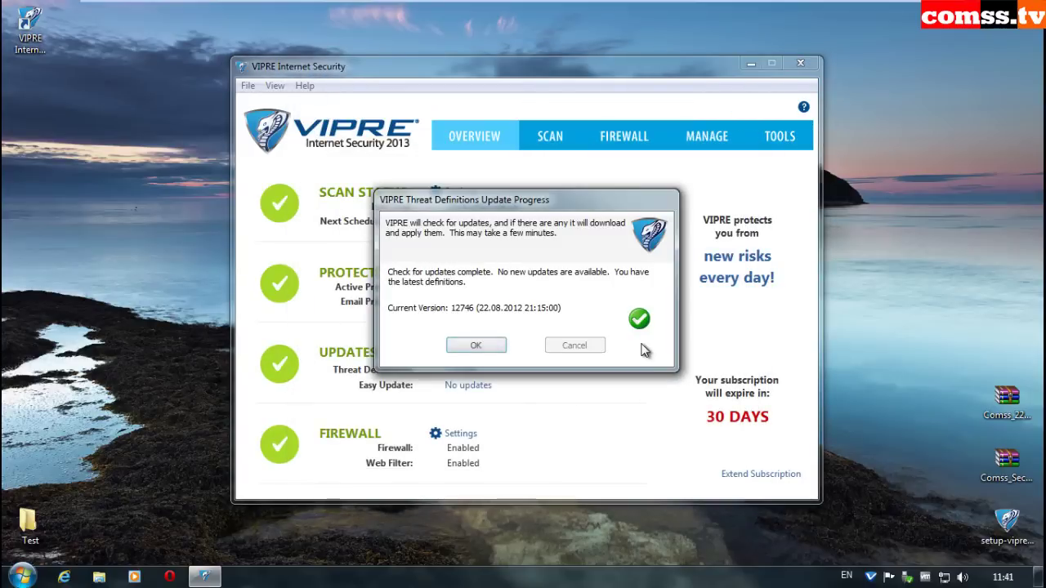
left_click(503, 347)
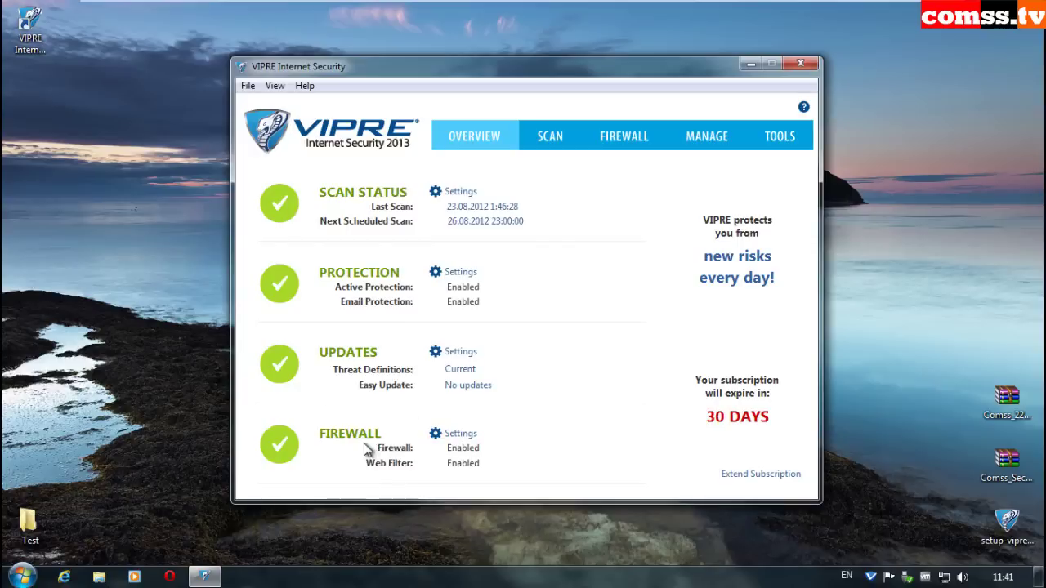
left_click(283, 442)
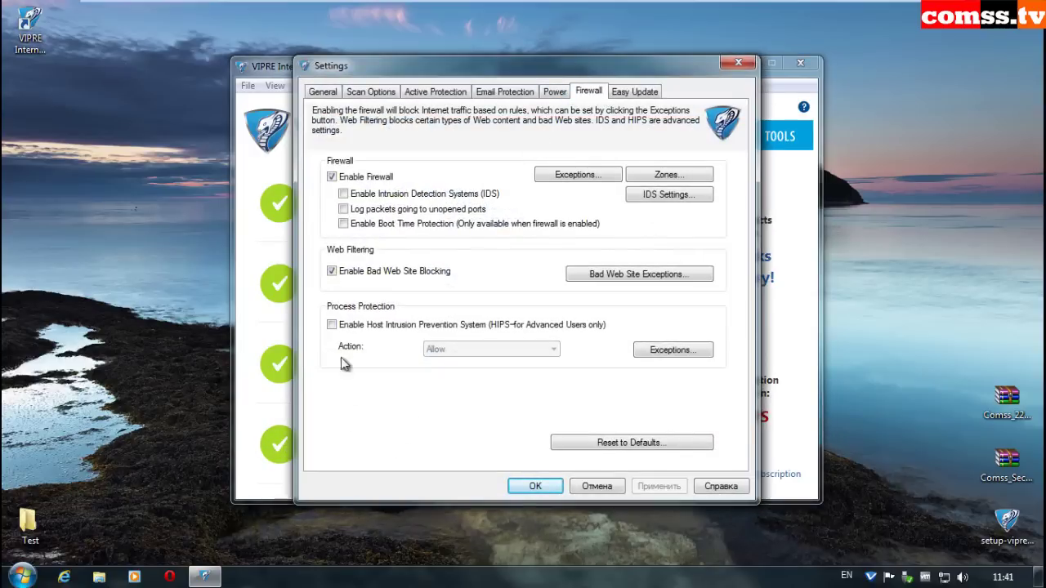
left_click(596, 486)
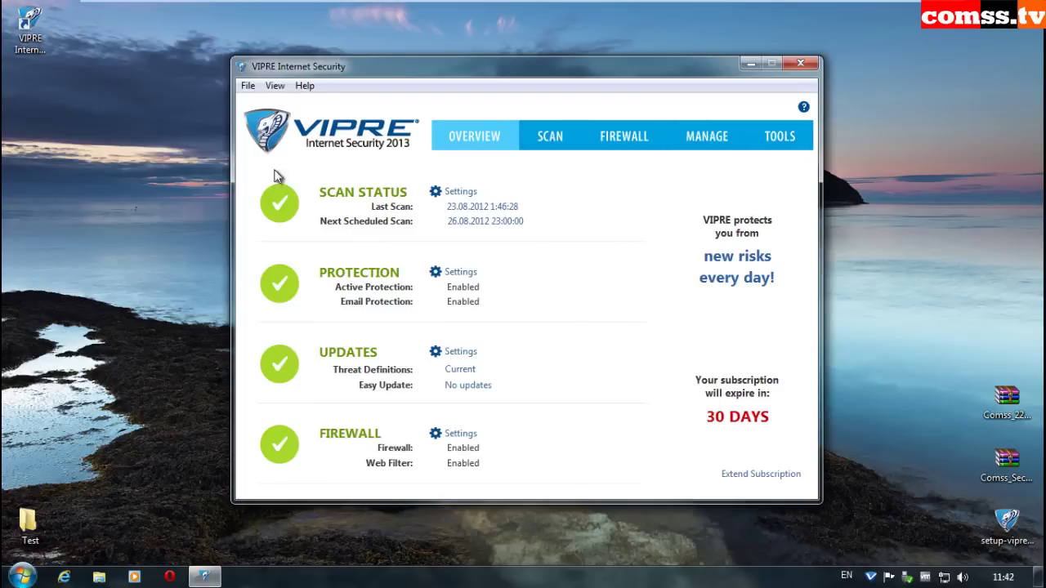
Step: Go to the scan page and review the Scan Options for quick, deep system and custom scans without changing them
left_click(551, 135)
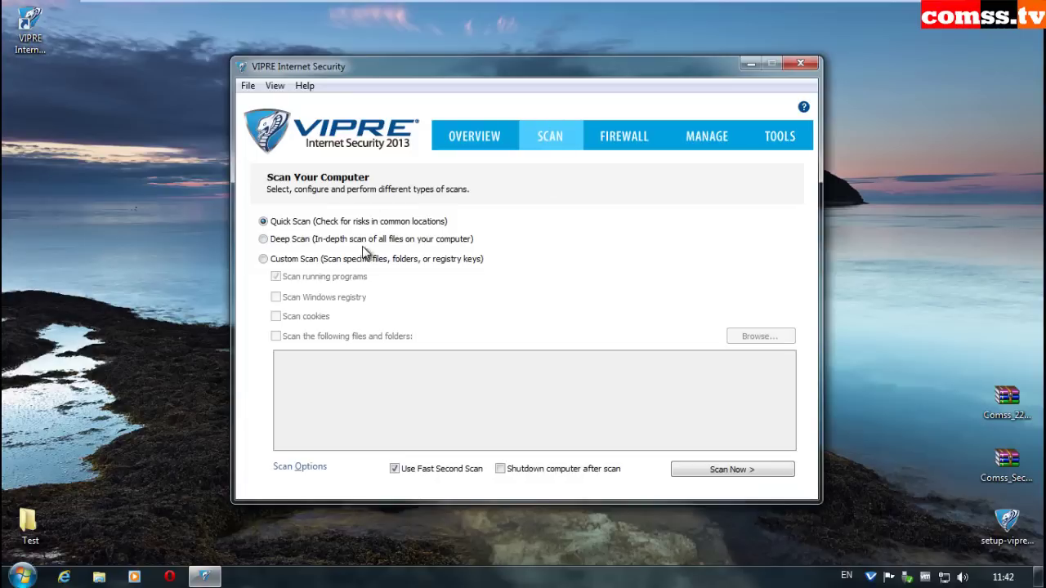
left_click(304, 470)
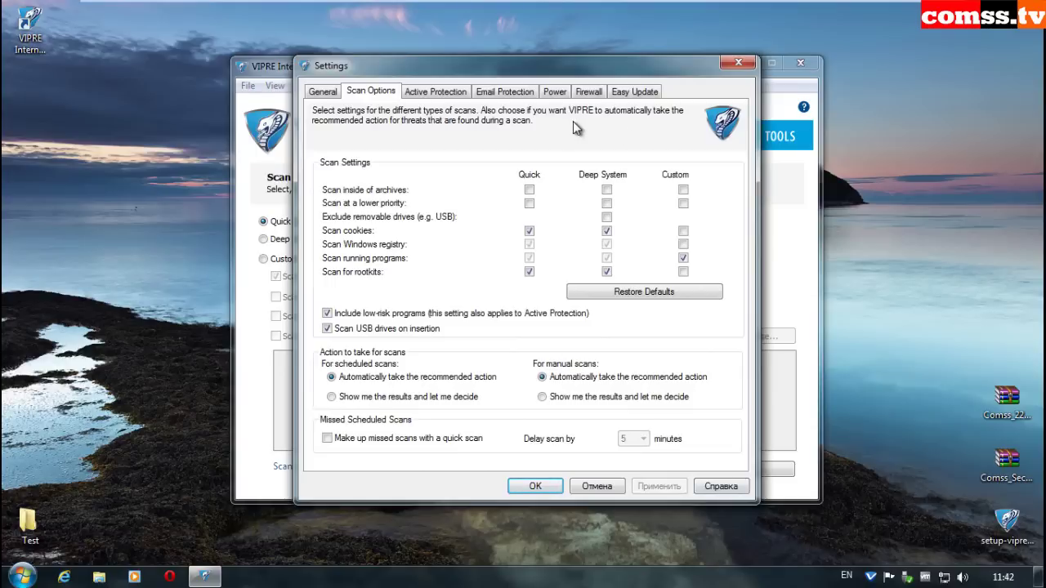
left_click(614, 489)
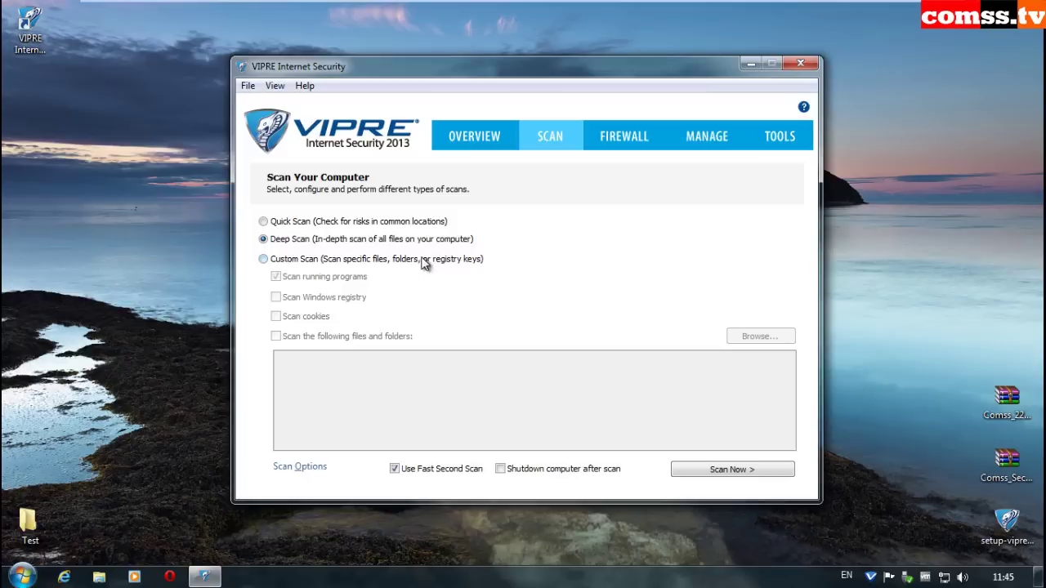
Step: Choose Custom Scan and include the Windows registry, cookies, and specific files and folders
left_click(263, 259)
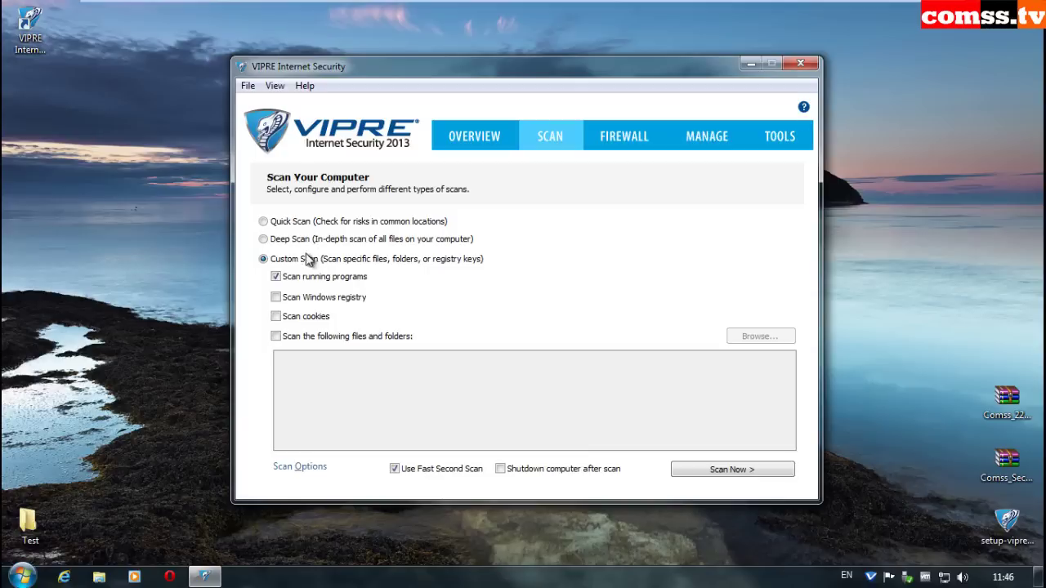
left_click(276, 298)
left_click(331, 336)
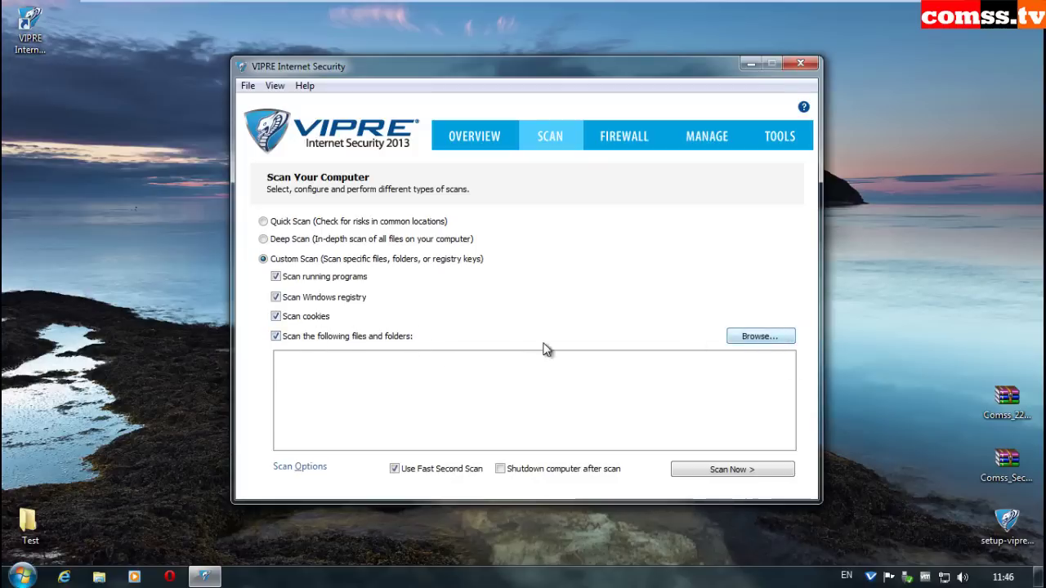
Step: Browse the folders available for the custom scan, expanding Компьютер to show its drives, and close without selecting any
left_click(775, 338)
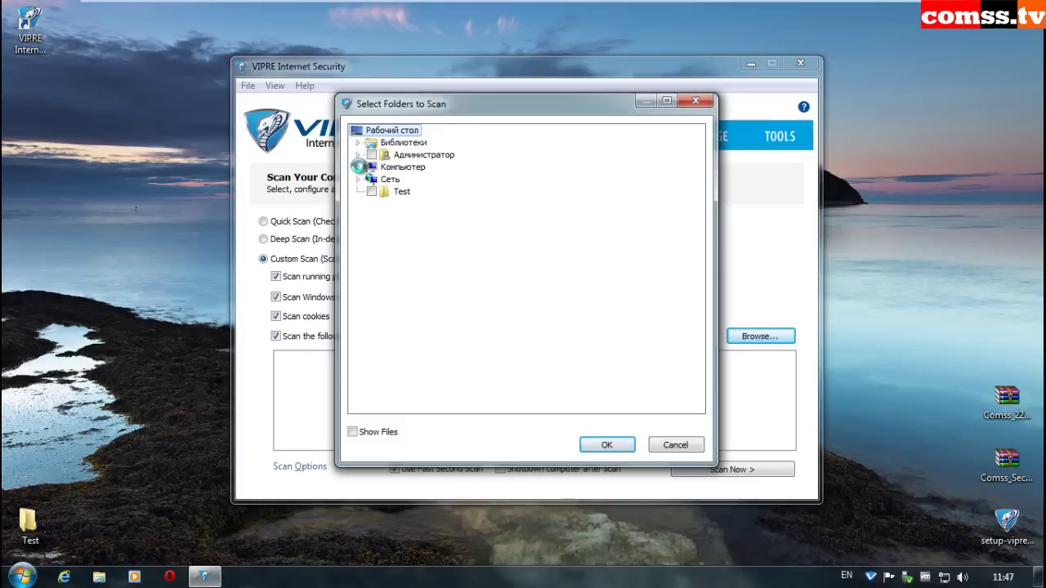
left_click(358, 166)
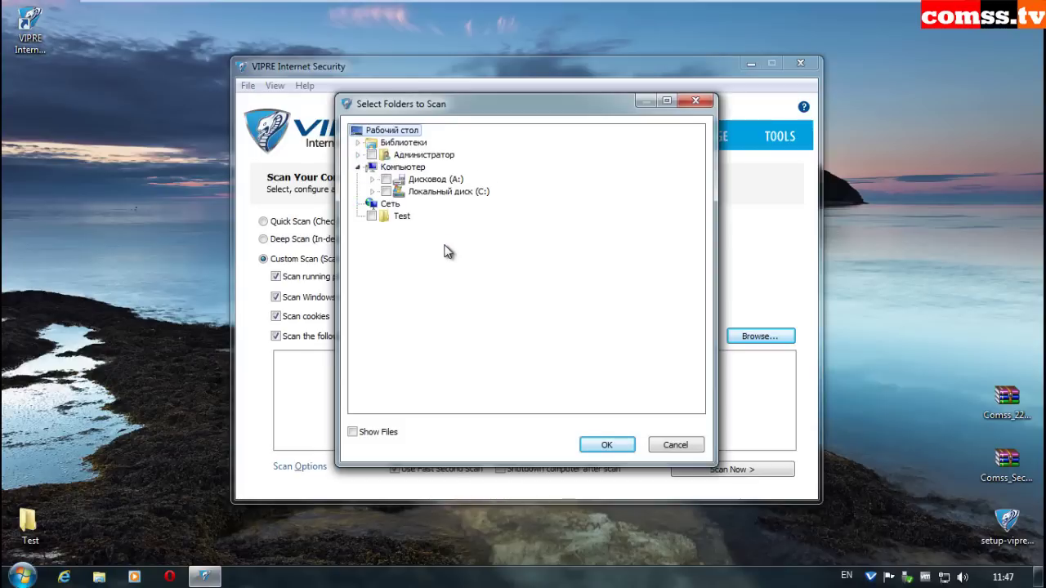
left_click(607, 444)
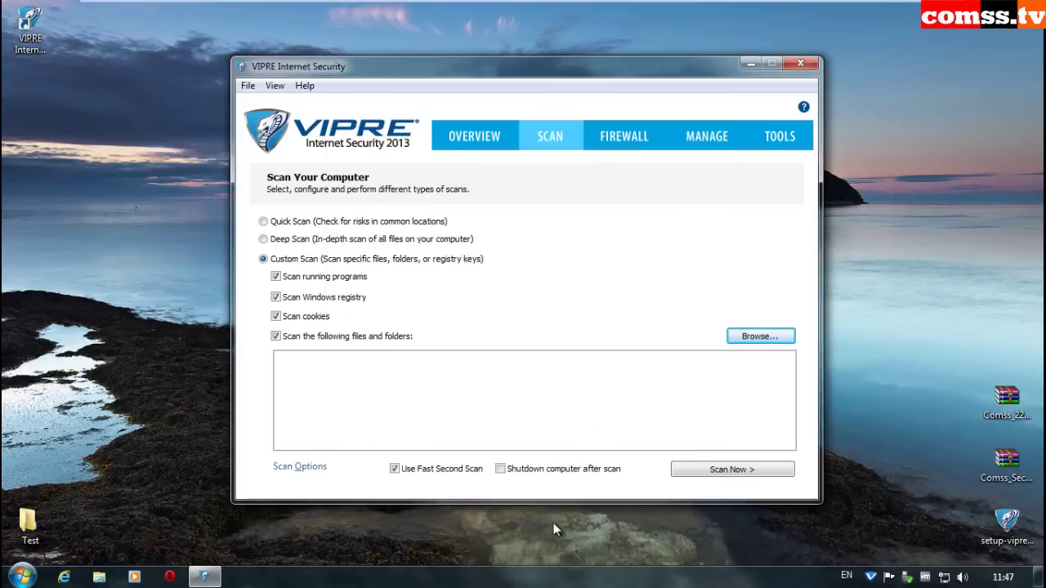
Step: Run the custom scan and dismiss the purchase offer to reach the clean results
left_click(724, 469)
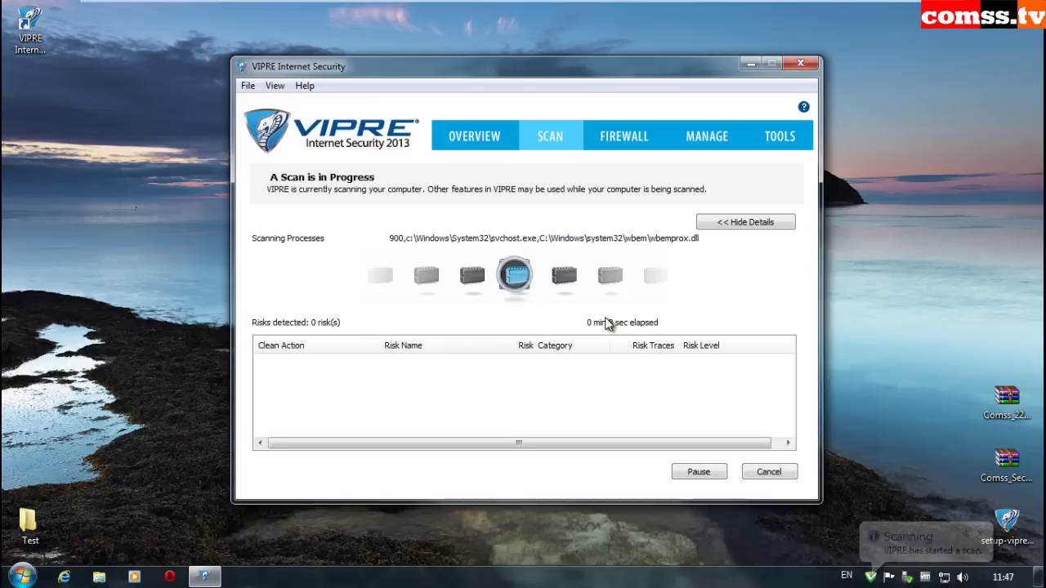
mouse_move(871, 577)
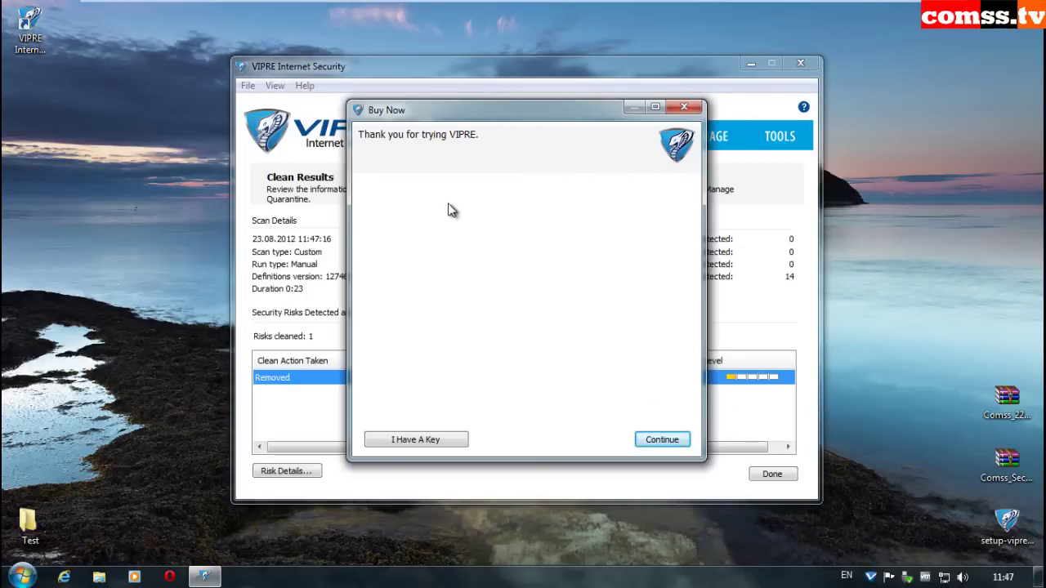
key("Return")
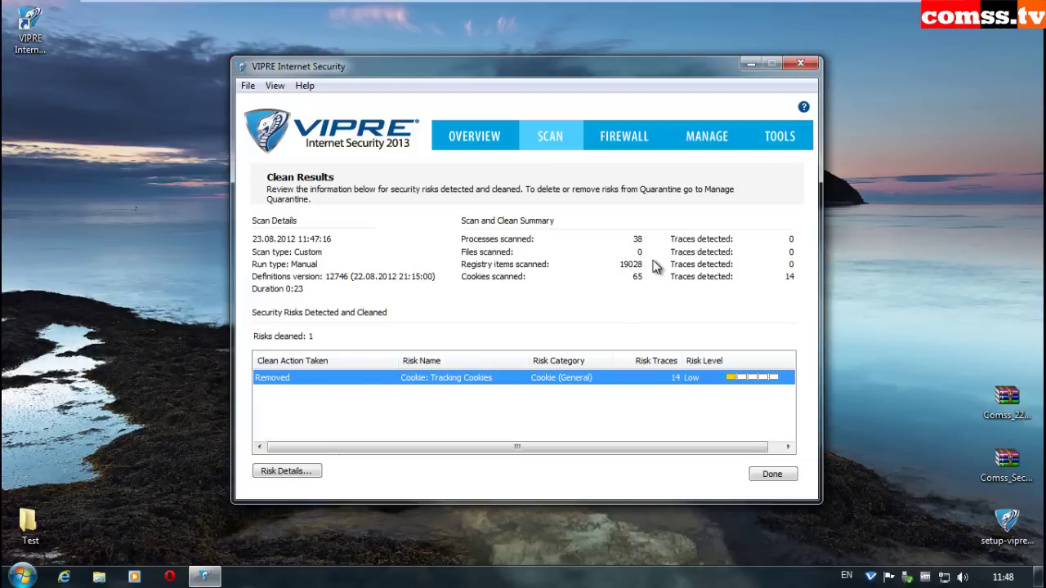
Step: Review the risk details of the detected tracking cookies, including the description and individual traces
left_click(299, 474)
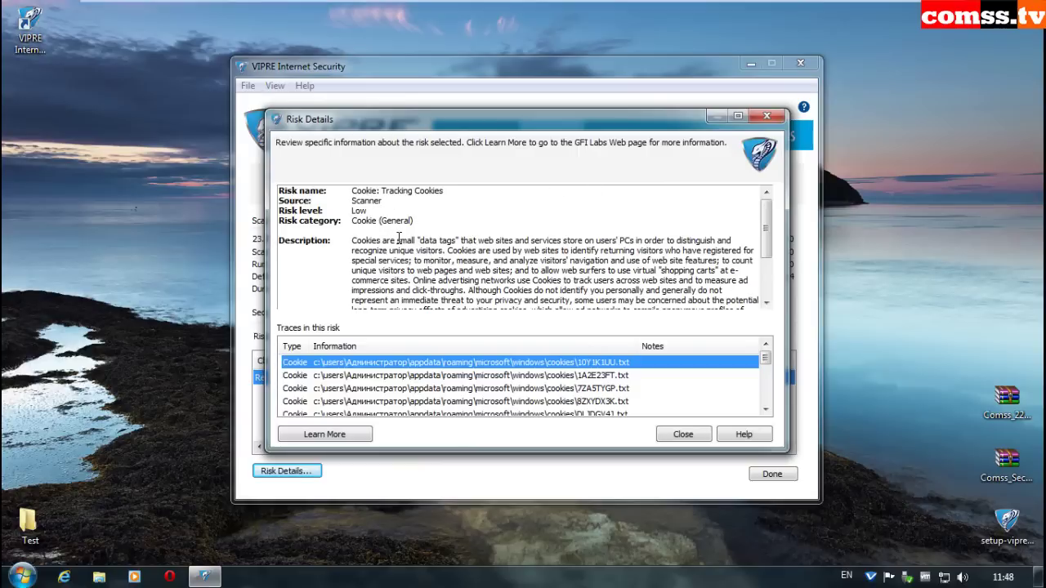
mouse_move(766, 242)
left_mouse_down()
mouse_move(767, 282)
mouse_move(767, 251)
left_mouse_up()
left_click(630, 377)
left_click(619, 390)
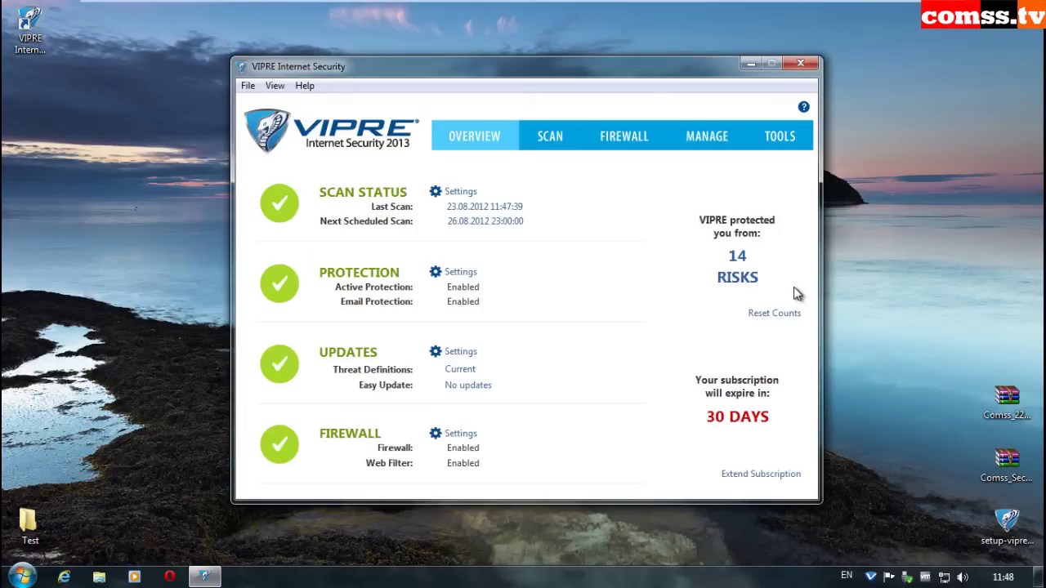
Step: Go to the Firewall page and view its settings, closing them without changes
left_click(623, 136)
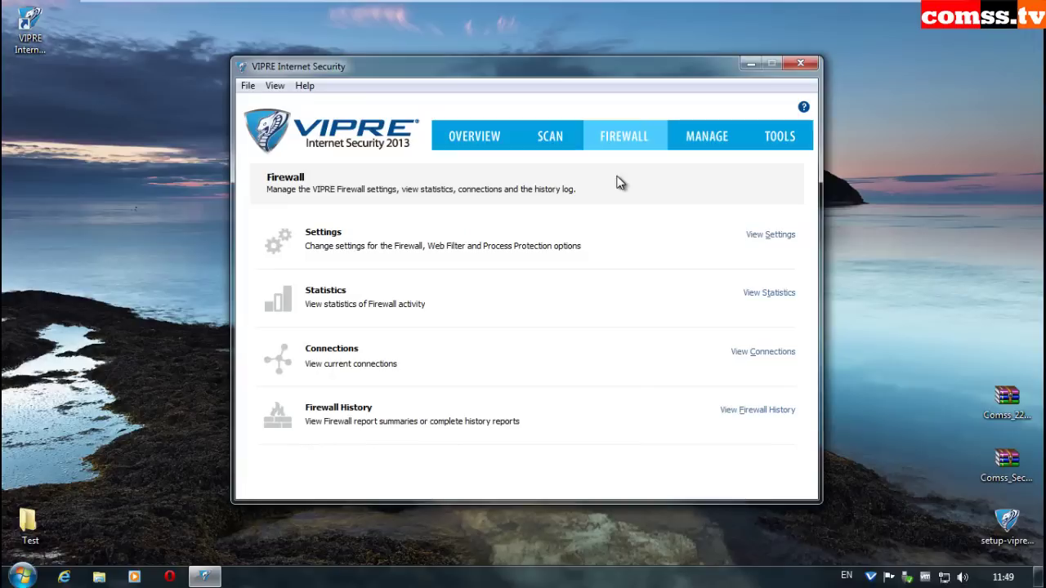
left_click(778, 235)
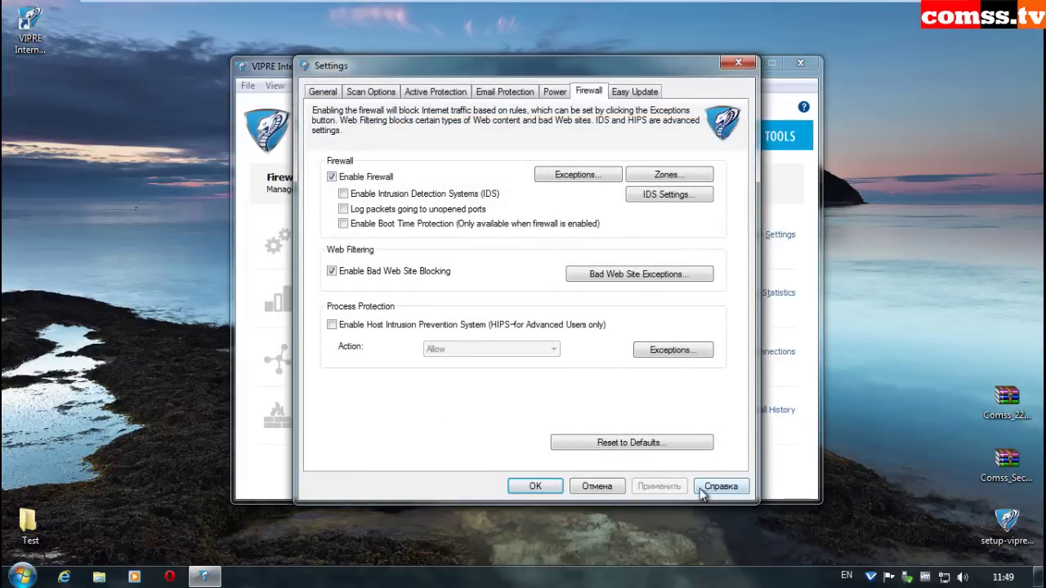
left_click(613, 487)
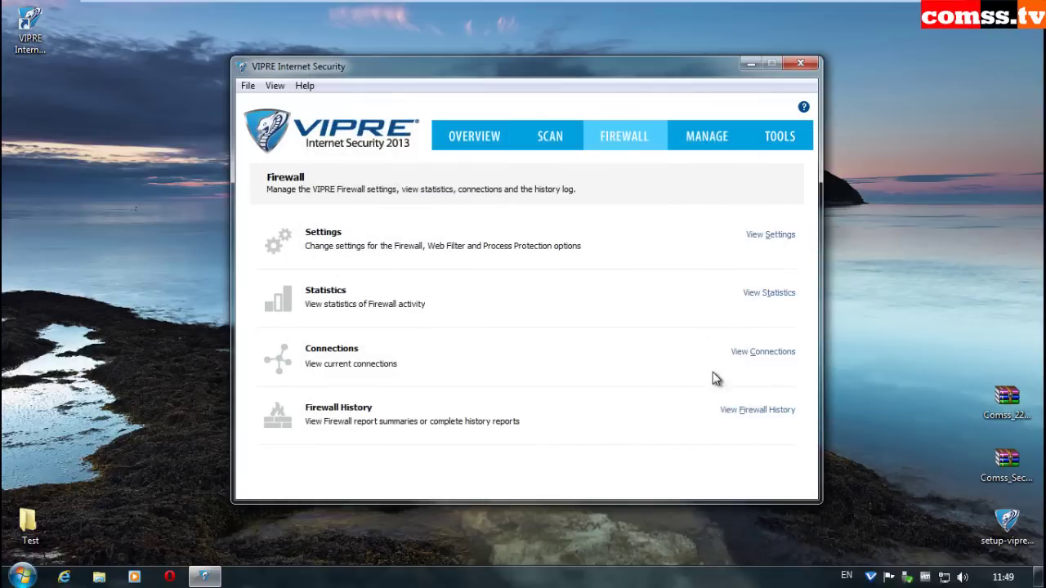
Step: View the firewall statistics and the available reporting periods, keeping the last hour, and return to the Firewall page
left_click(786, 296)
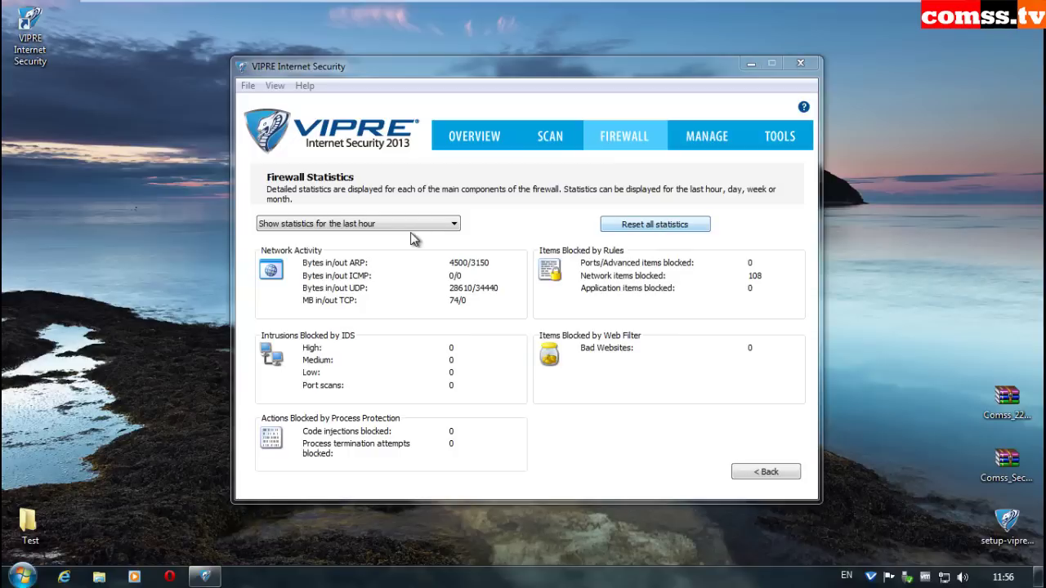
left_click(456, 227)
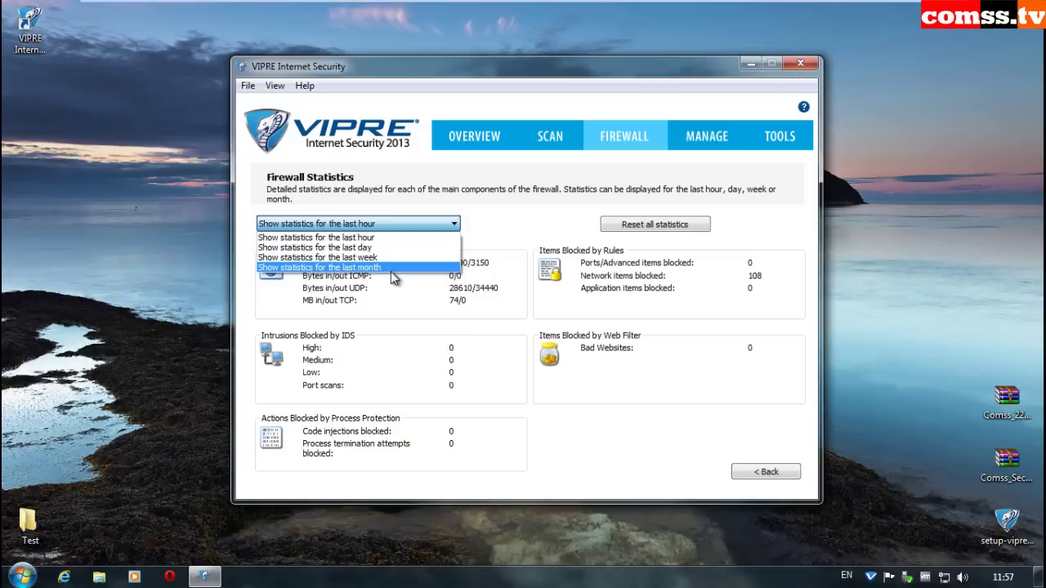
left_click(523, 232)
key("BackSpace")
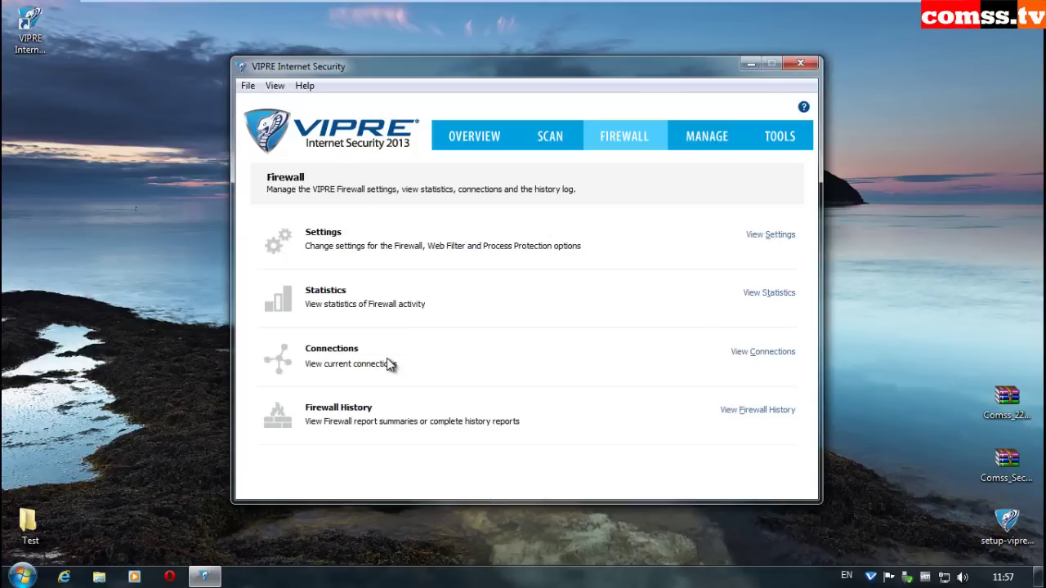
Step: View current firewall connections and examine the Firewall History categories, covering app, port, network and advanced rules, web filter, IDS, HIPS, adapter and PUP
left_click(781, 353)
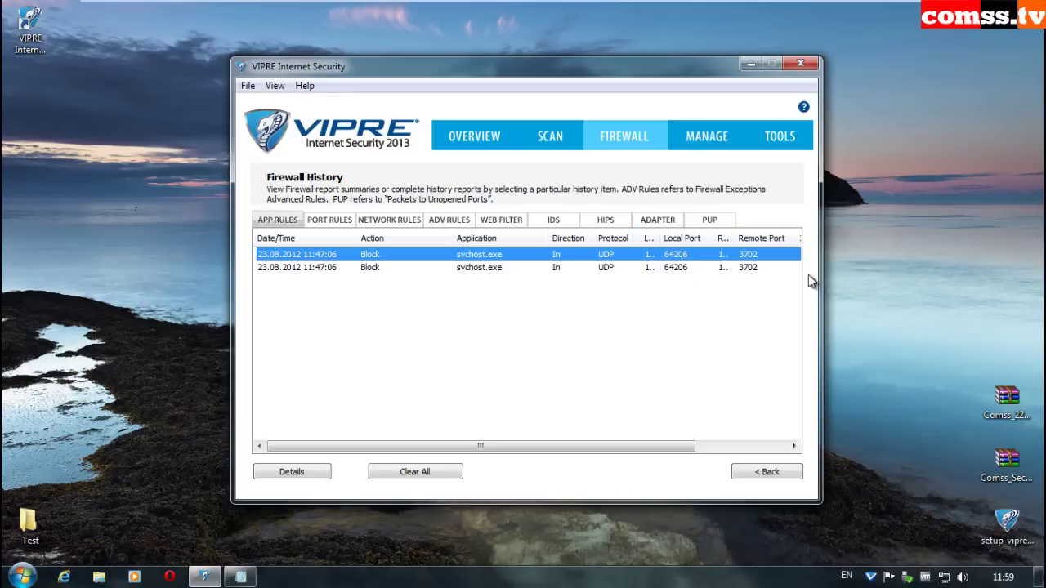
left_click_drag(676, 446, 696, 446)
left_click(329, 220)
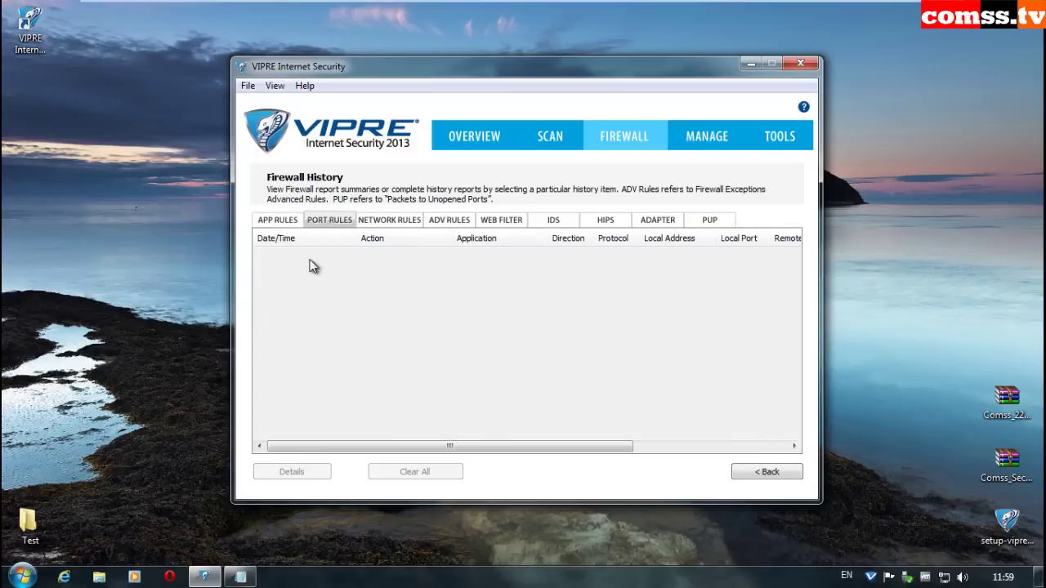
left_click(405, 223)
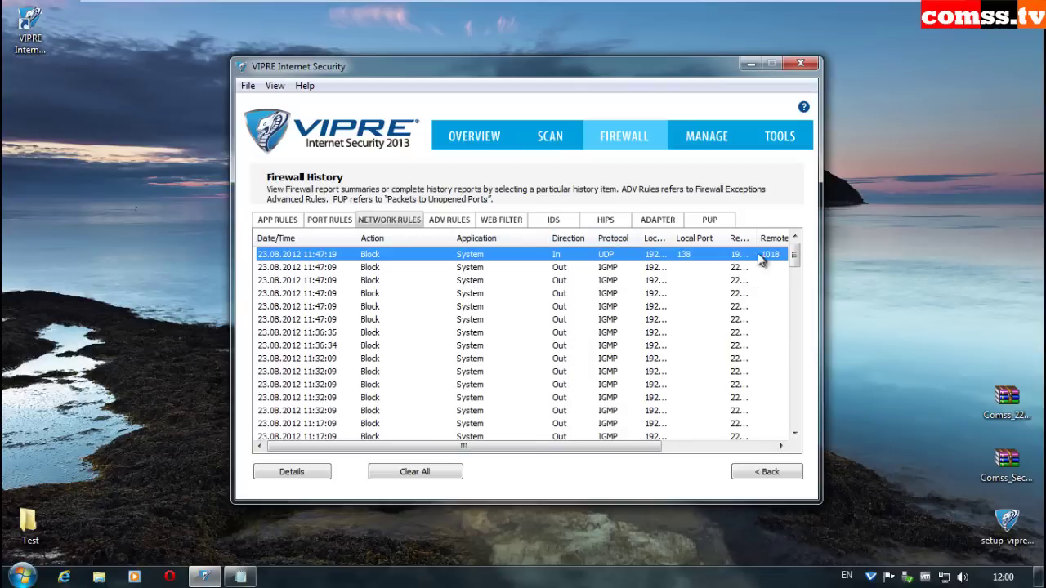
left_click(450, 220)
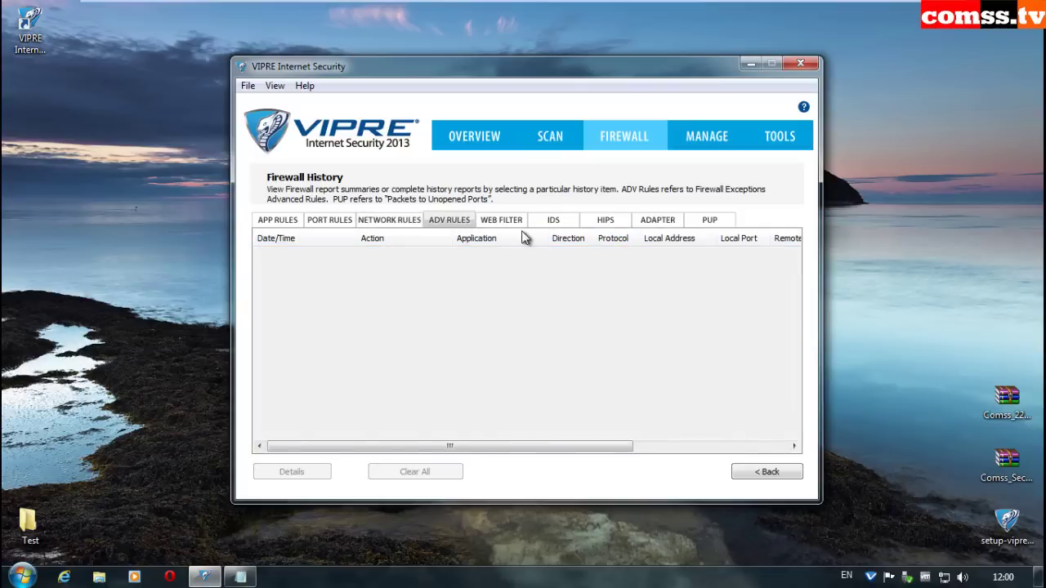
left_click(505, 222)
left_click(556, 223)
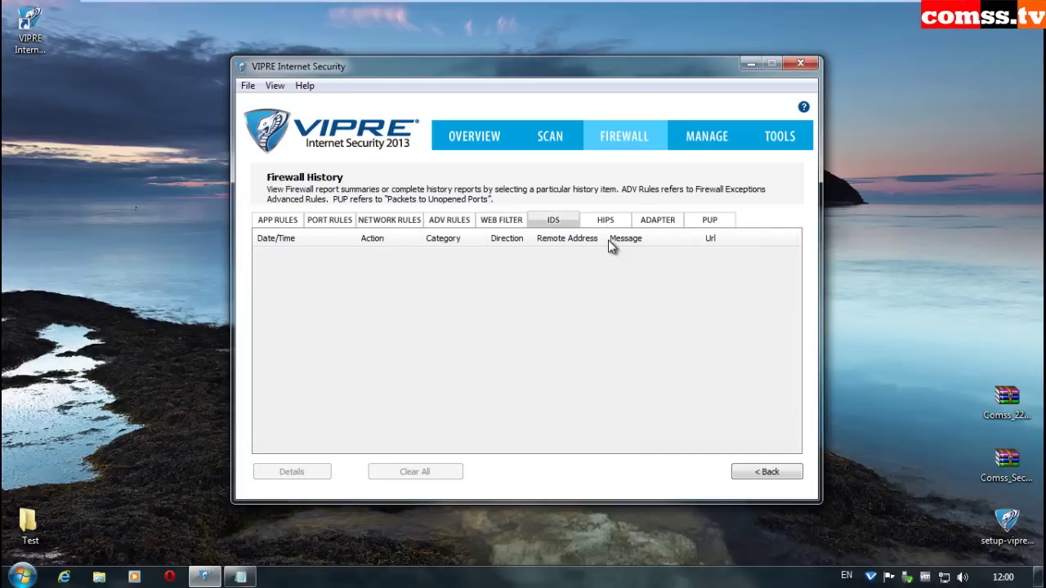
left_click(605, 222)
left_click(660, 220)
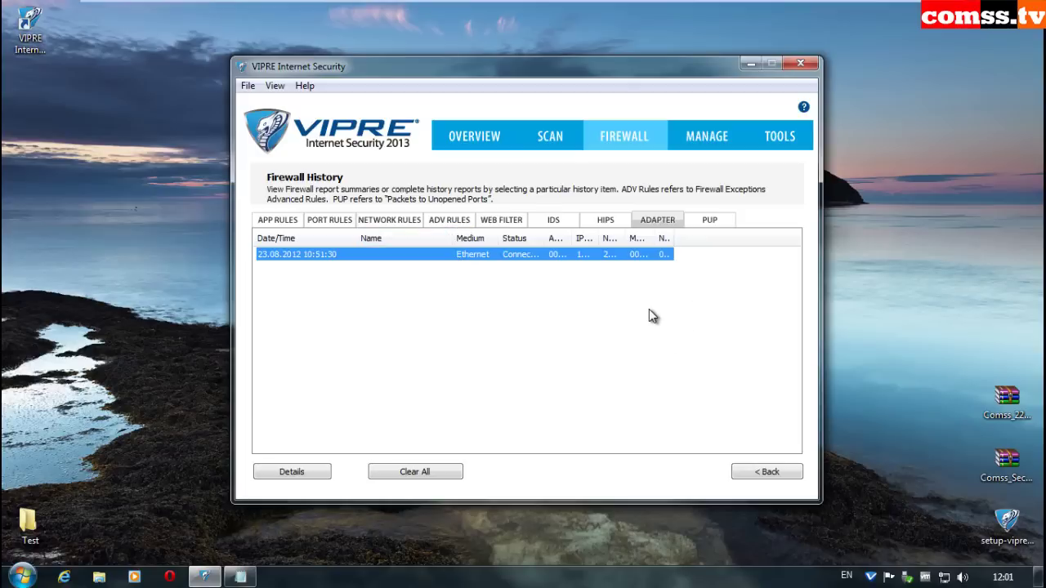
key("ctrl+Tab")
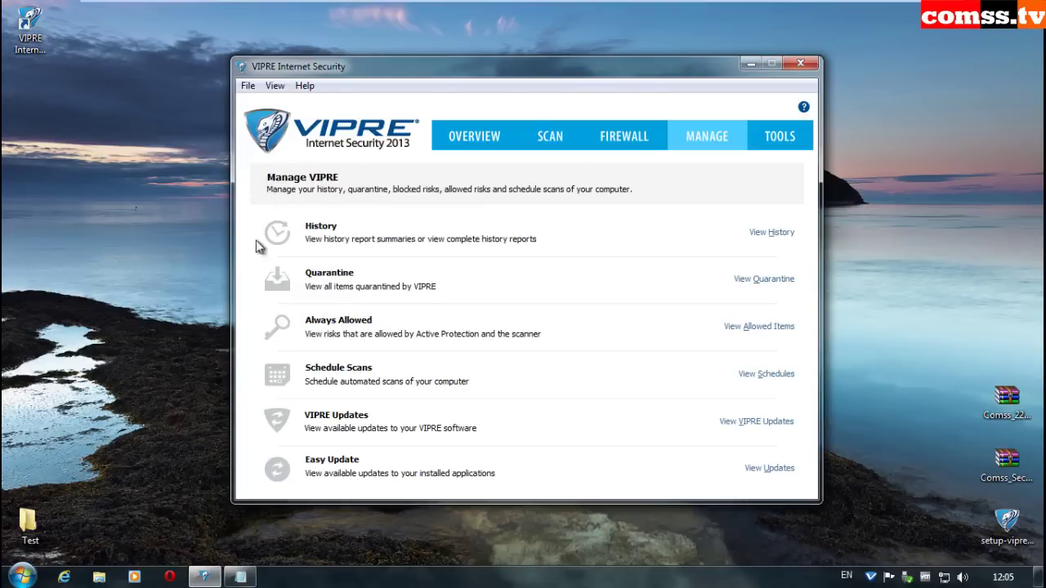
Step: Open the scan history from the Manage page and check its History Options, keeping deletion of history older than 15 days
left_click(769, 232)
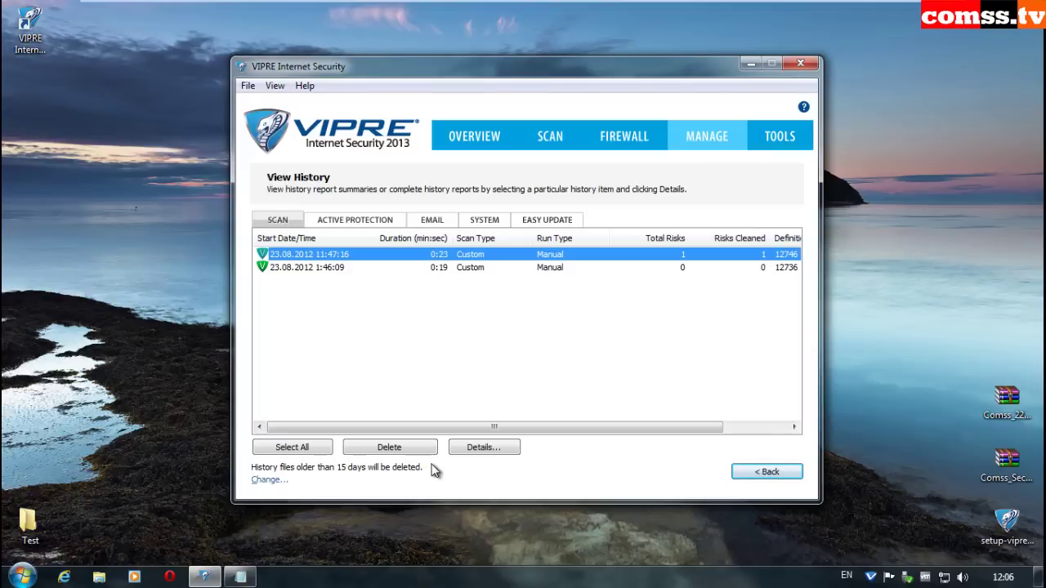
left_click(278, 480)
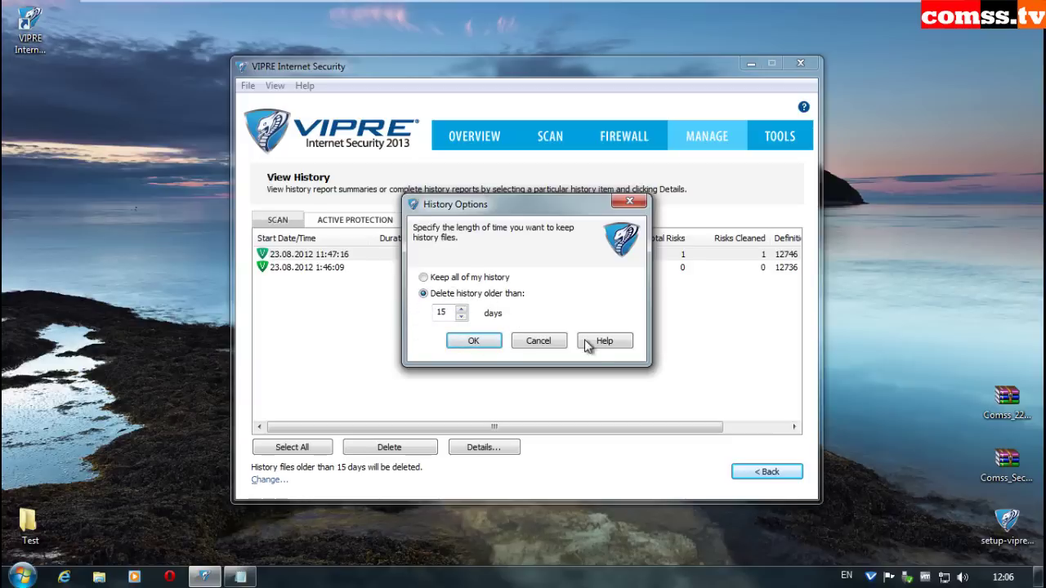
left_click(474, 341)
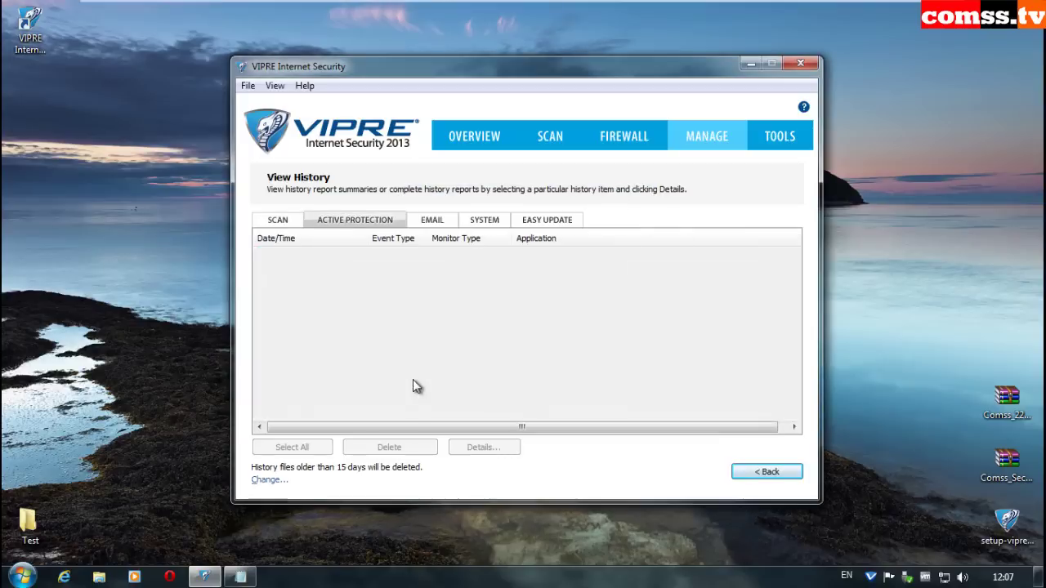
Step: Review the Email, System and Easy Update history records
left_click(439, 221)
left_click(489, 223)
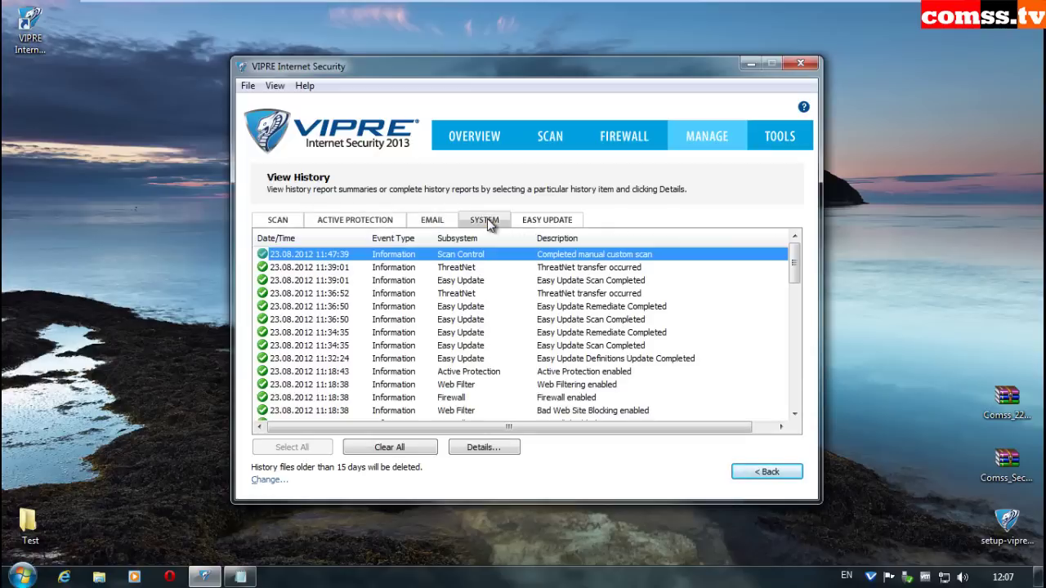
left_click(572, 221)
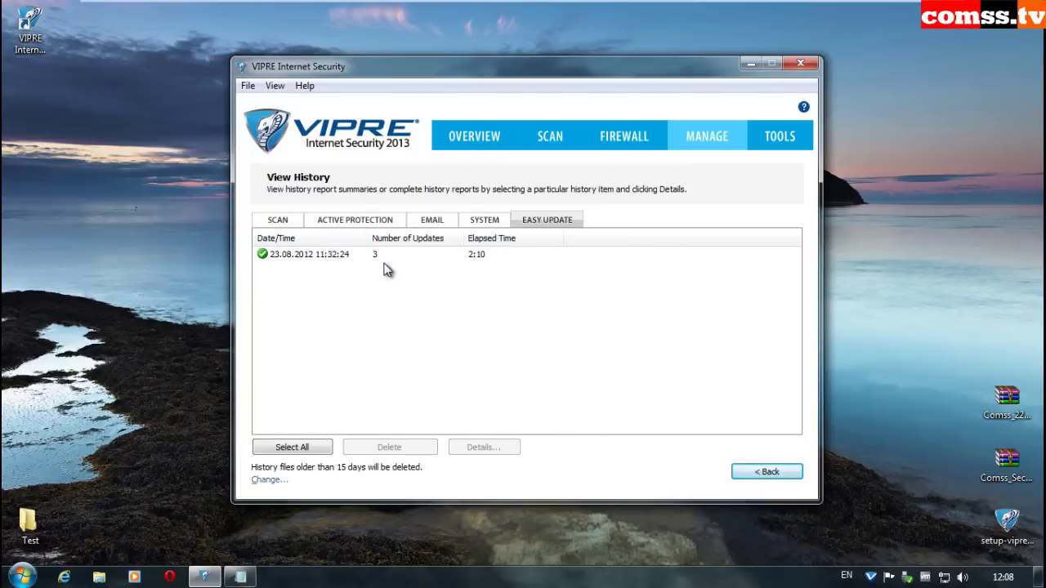
Step: Open the Easy Update report, widen its Name column, and view more information on Java Runtime Environment 6.0 Update 33 and Opera 12.01
double_click(351, 256)
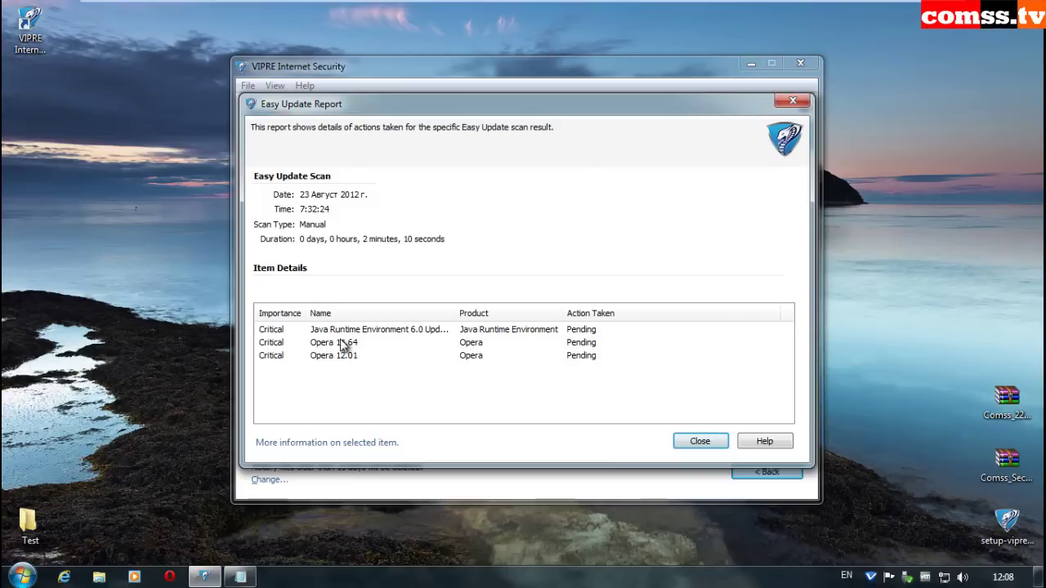
left_click_drag(455, 313, 516, 313)
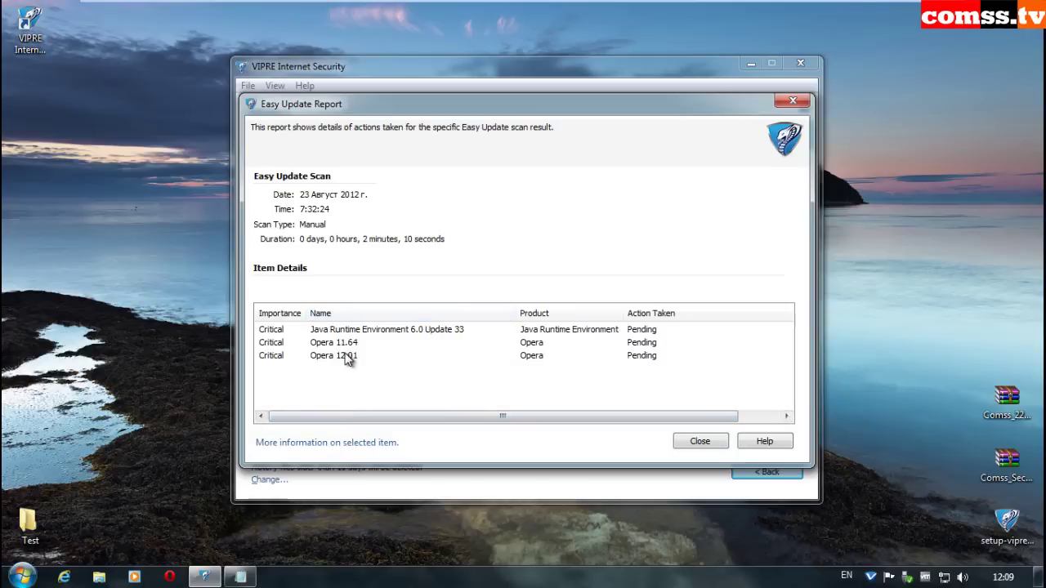
left_click(356, 330)
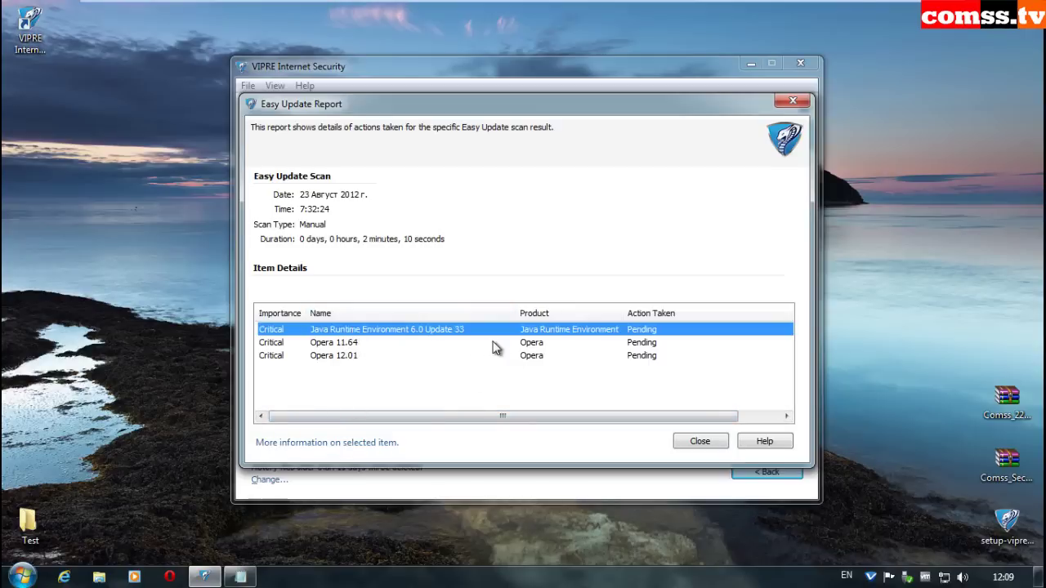
left_click(380, 442)
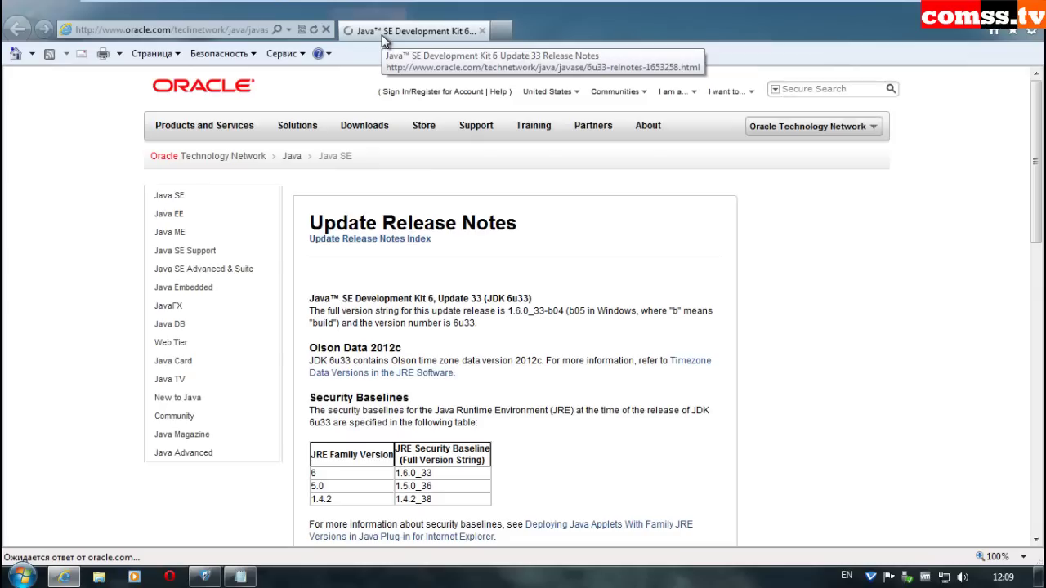
mouse_move(365, 125)
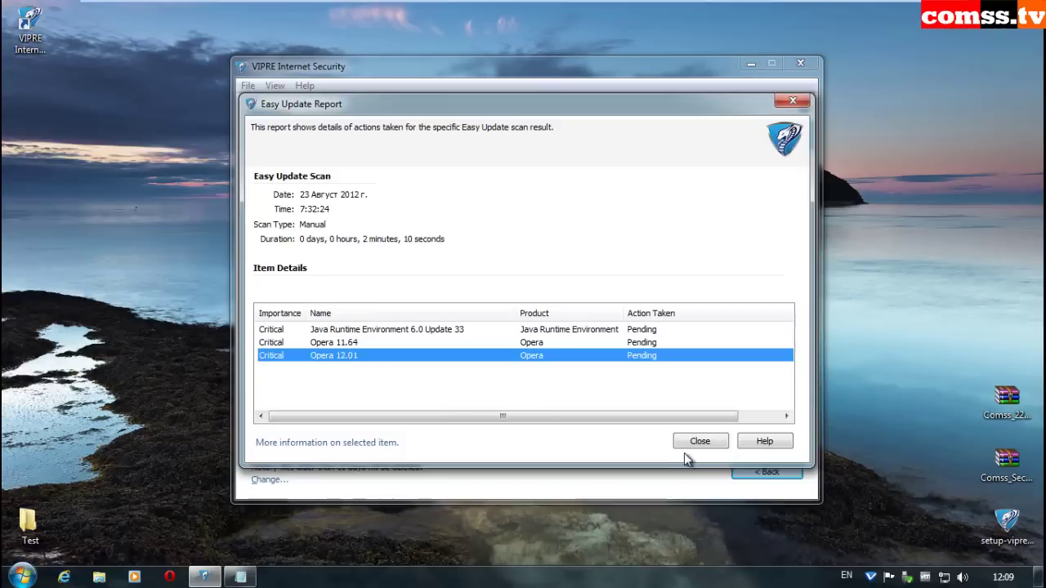
left_click(327, 442)
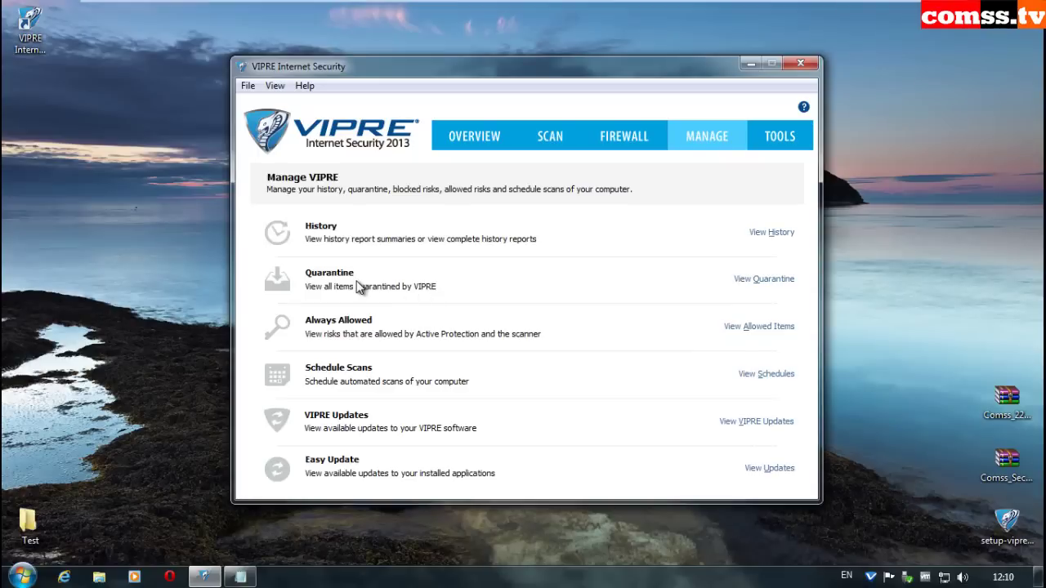
Step: View the quarantine list and open its options for how long quarantined items are kept
left_click(749, 282)
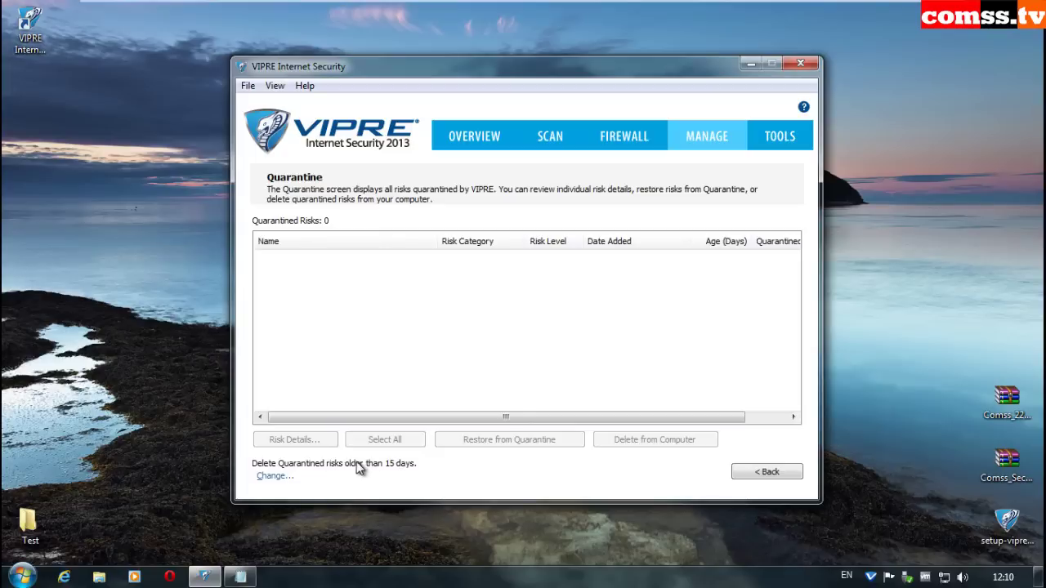
left_click(276, 478)
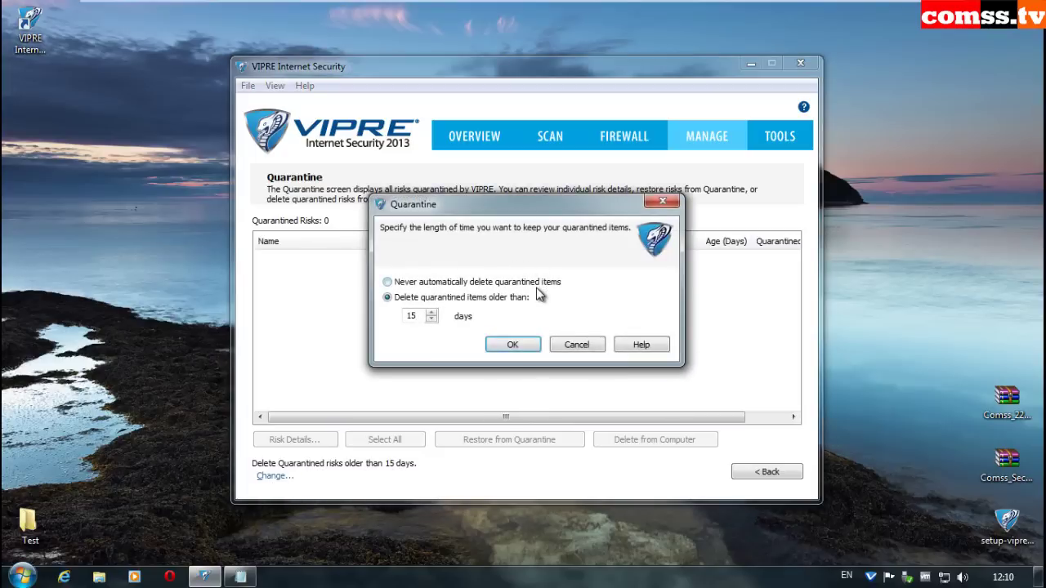